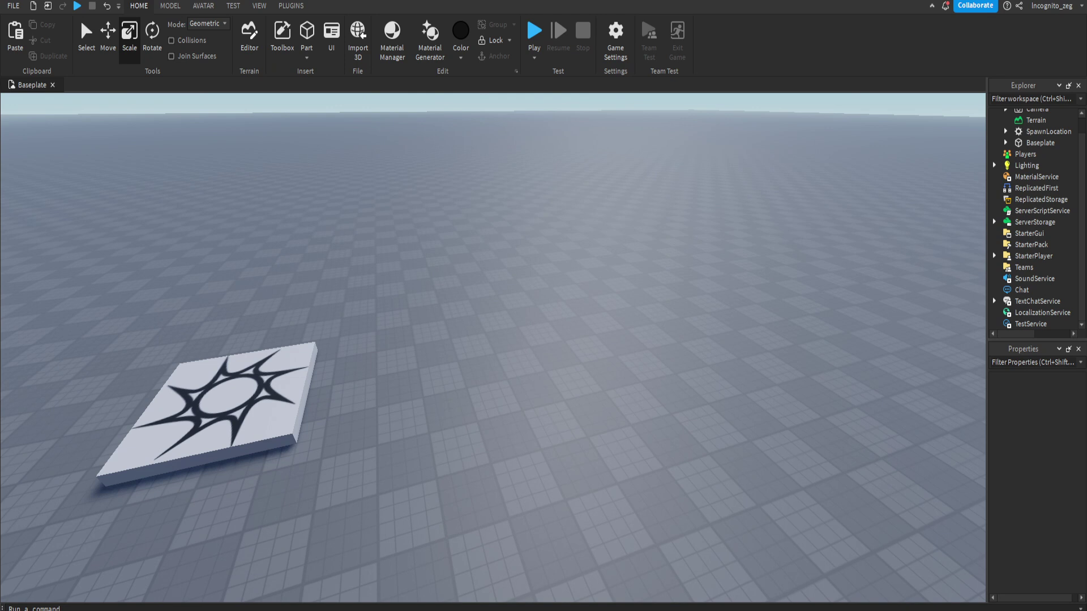
Step: Look over the baseplate, then switch the ribbon from View to the Avatar tab
right_drag(493, 339, 527, 294)
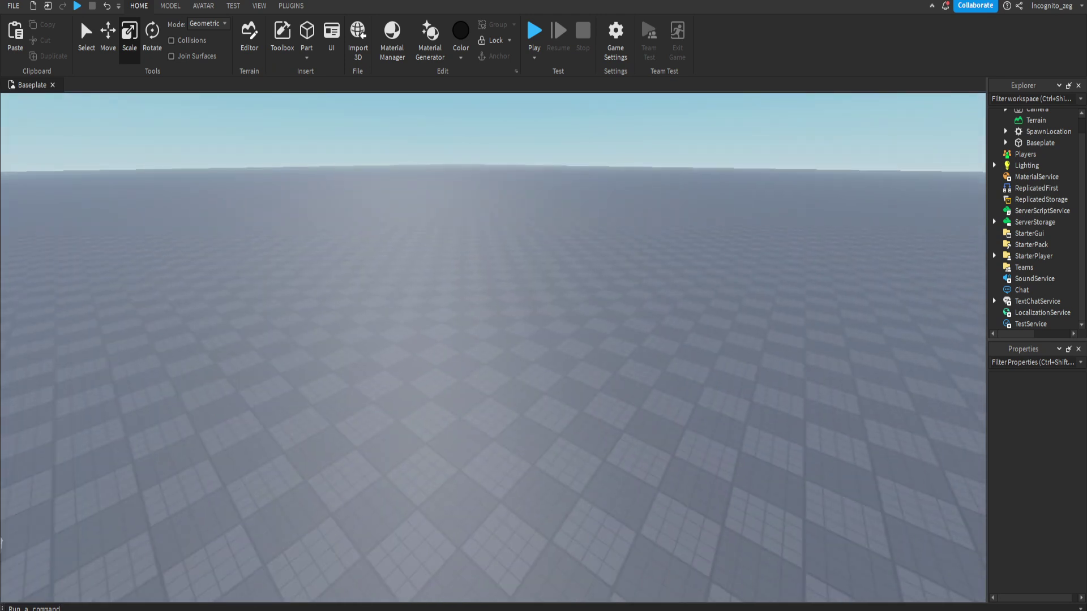
right_drag(527, 295, 526, 340)
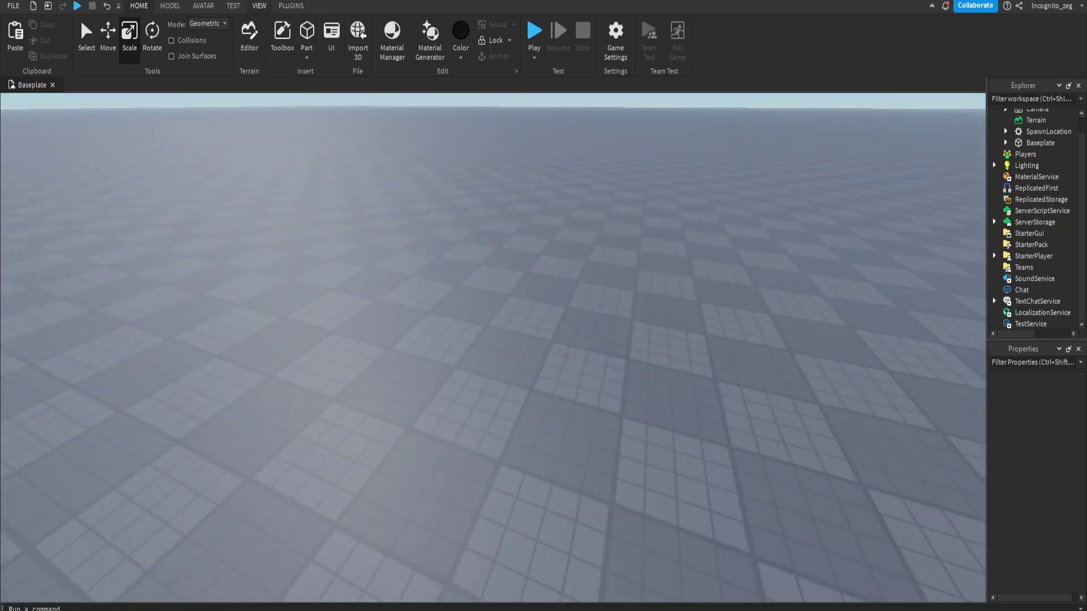
click(260, 6)
click(203, 6)
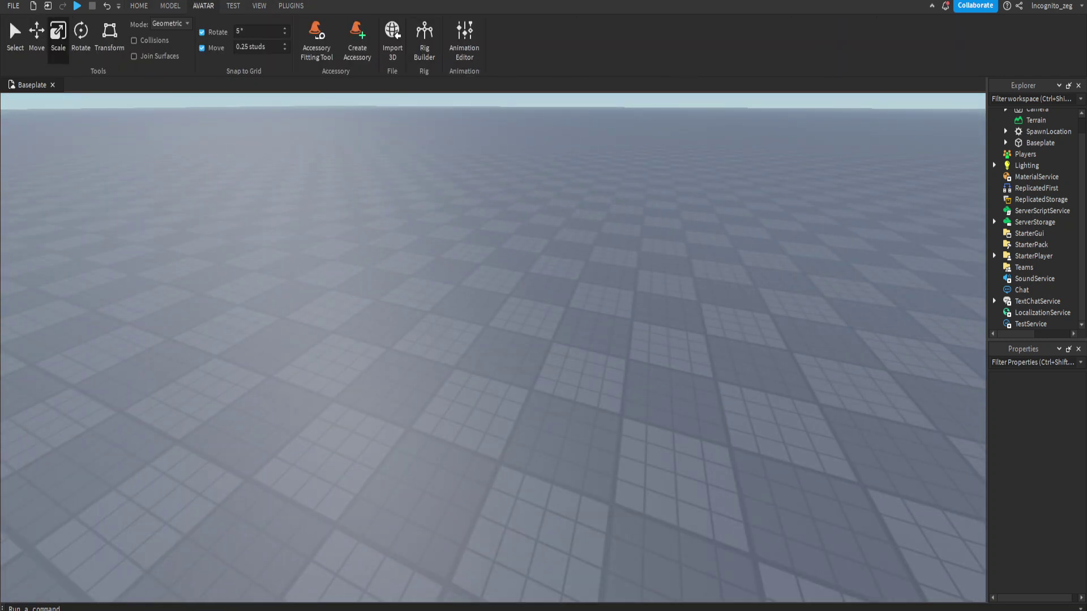
Step: Use Rig Builder to generate a My Avatar rig and a Block Avatar rig, then close it
click(424, 40)
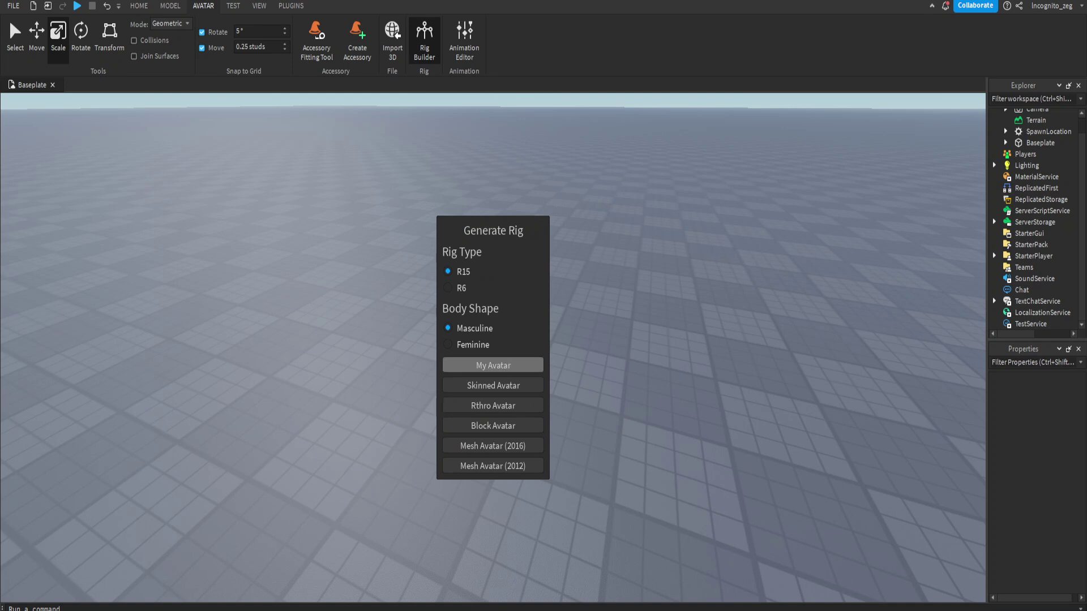
click(530, 368)
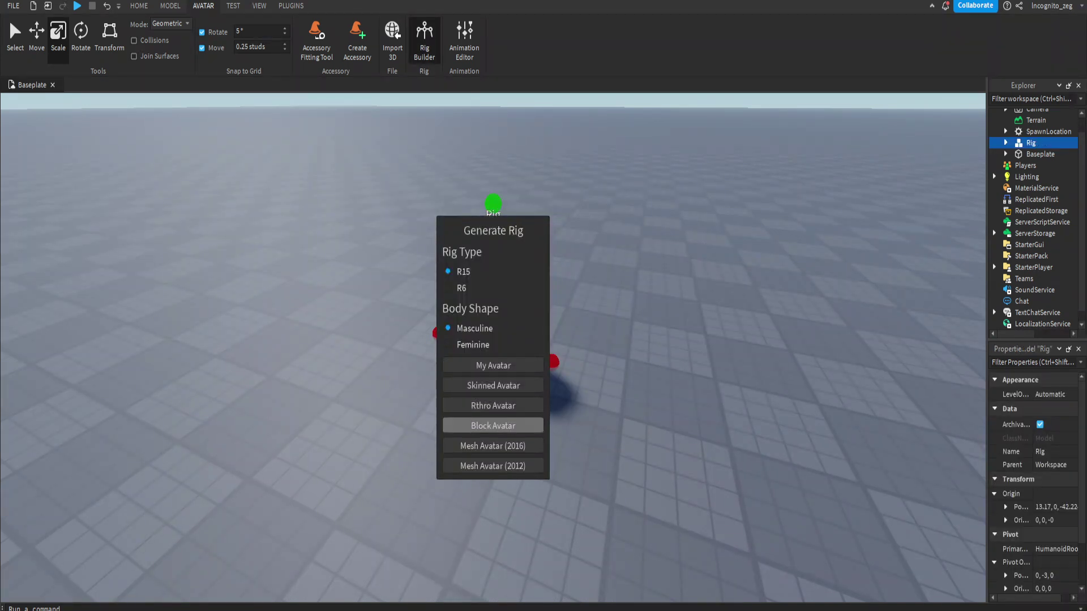
click(493, 426)
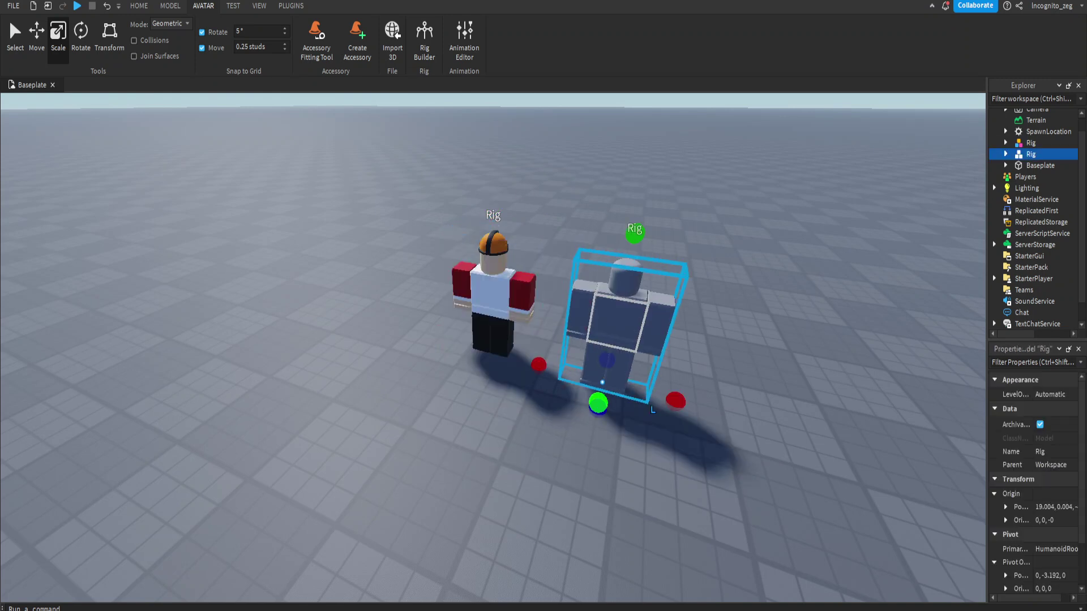
click(497, 306)
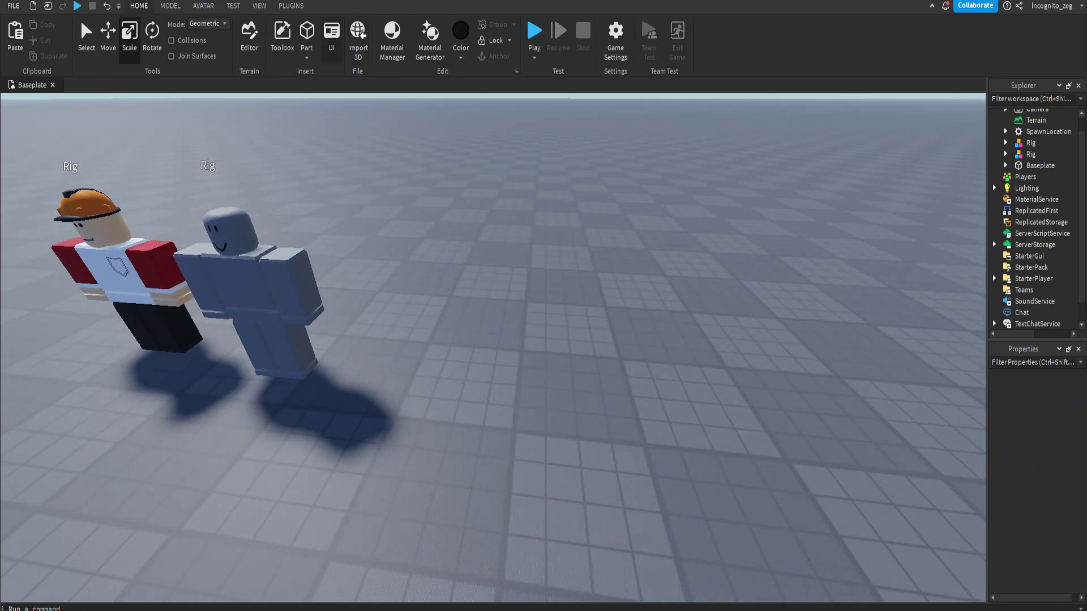
Step: Insert a part, stand it upright as a slab and colour it Medium stone grey
key(ctrl+v)
key(ctrl+t)
key(f)
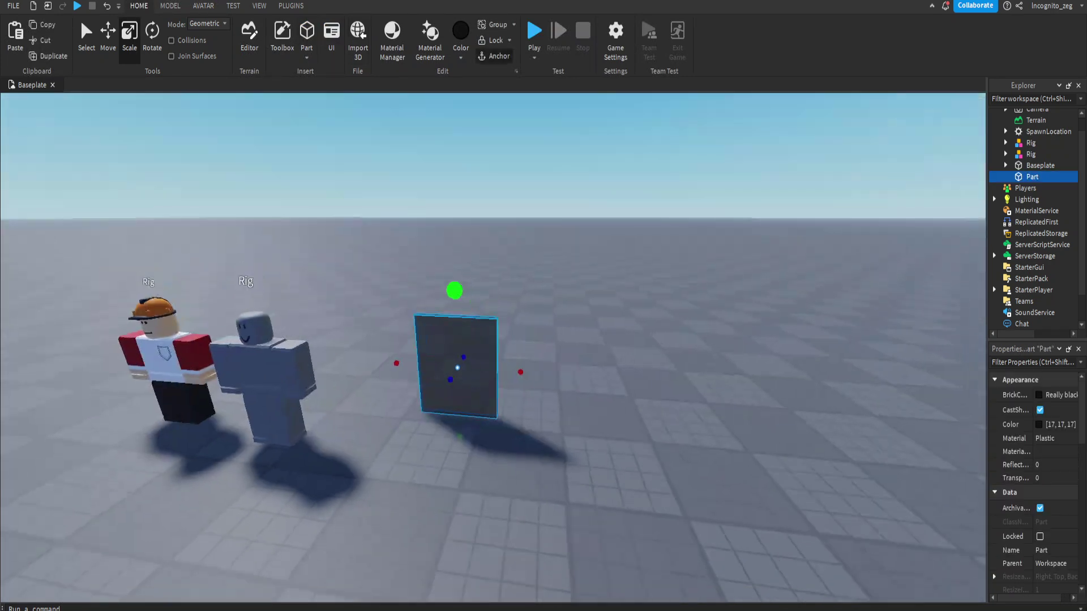
click(461, 40)
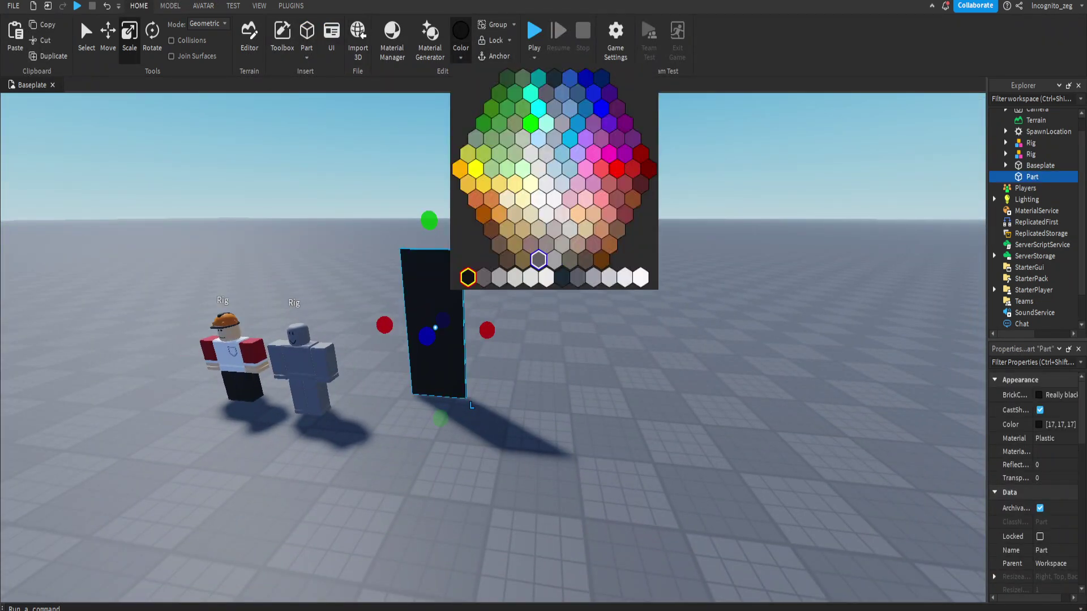
click(554, 259)
Step: Duplicate the grey slab and stretch the copy into a long horizontal top beam
key(ctrl+d)
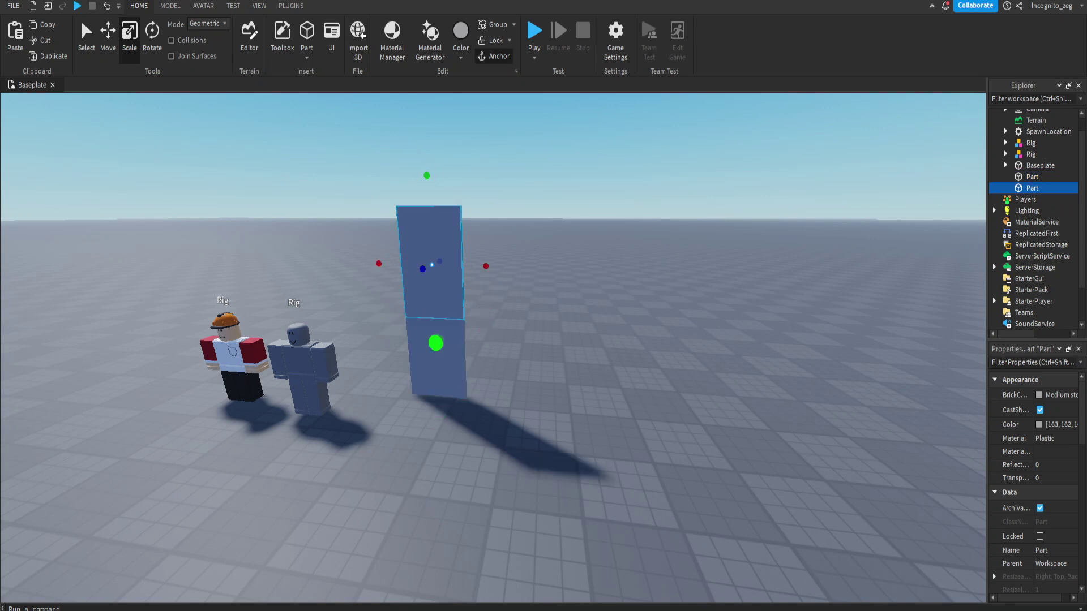
key(ctrl+z)
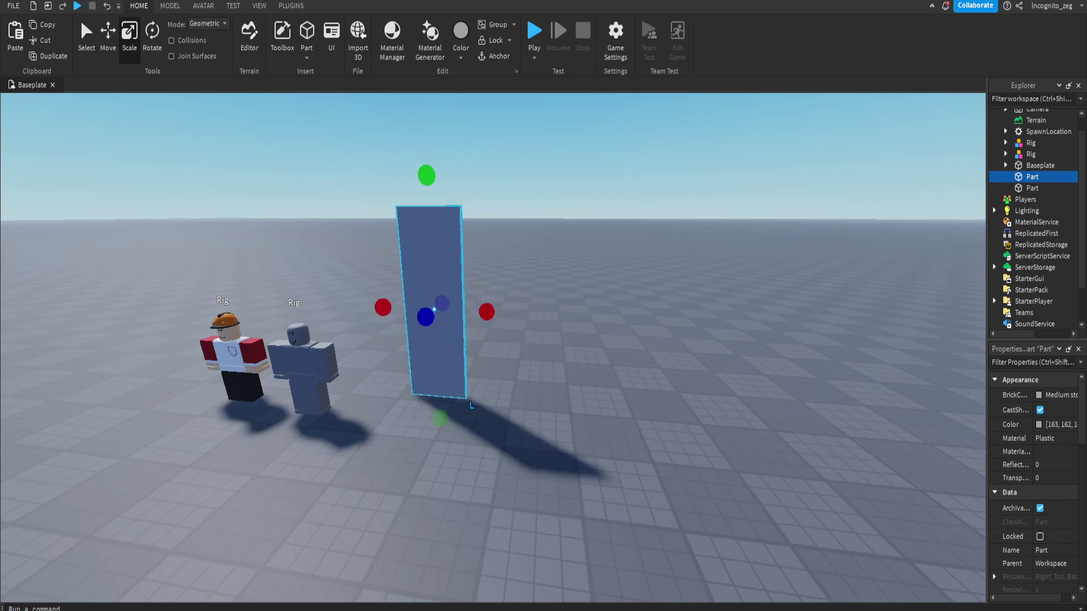
key(ctrl+y)
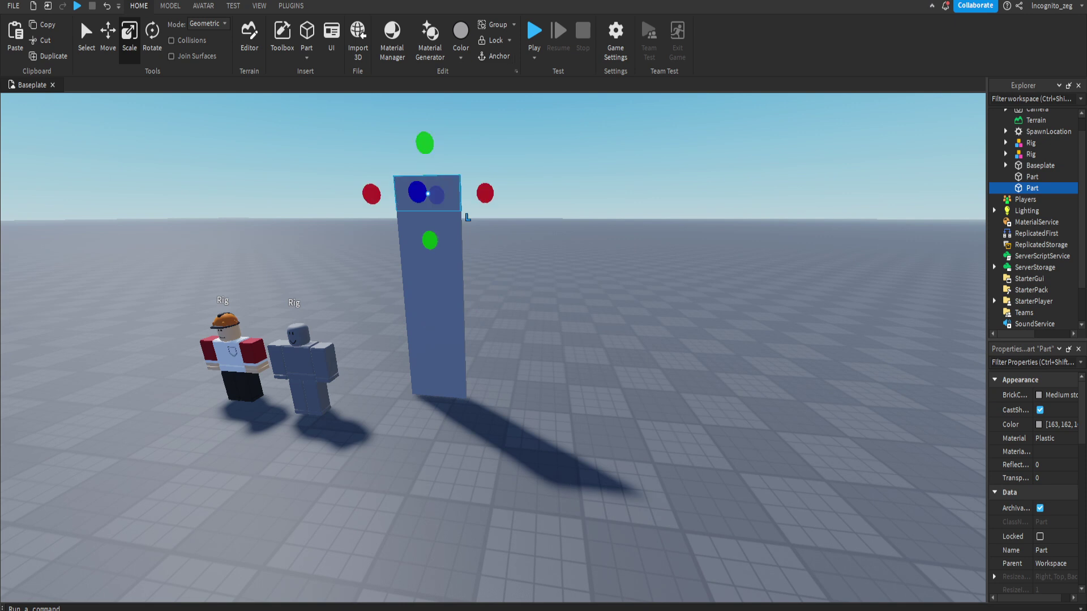
drag(485, 193, 722, 190)
Step: Duplicate the pillar, move the copy to the beam's right end and widen it
click(431, 317)
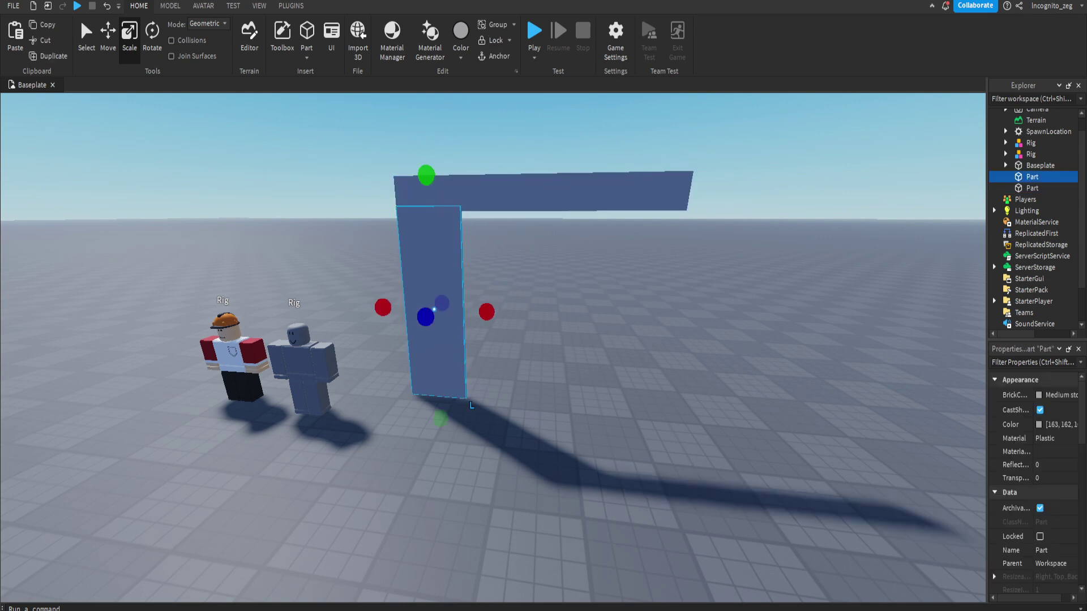
key(ctrl+2)
key(ctrl+d)
drag(521, 313, 686, 318)
key(d)
key(ctrl+3)
drag(527, 318, 570, 321)
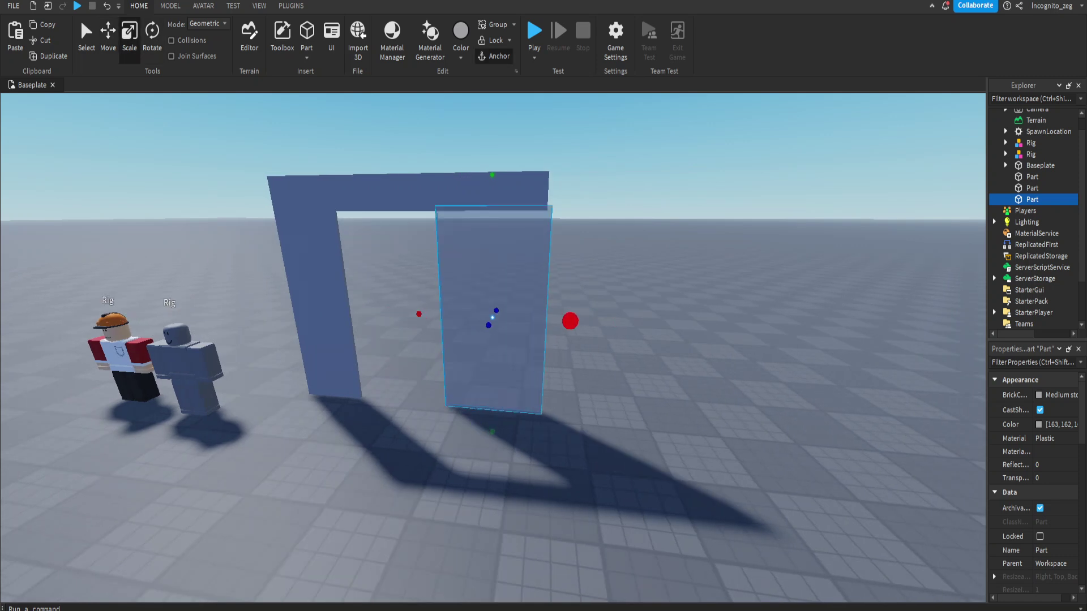
click(623, 368)
Step: Move the grey block rig into the doorway opening
key(a)
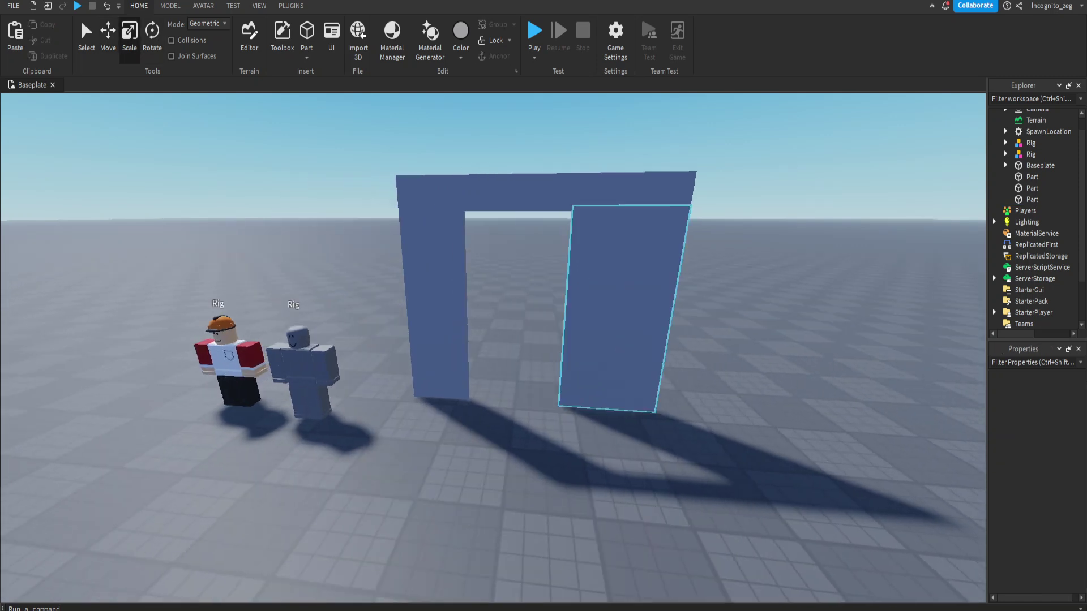
click(300, 363)
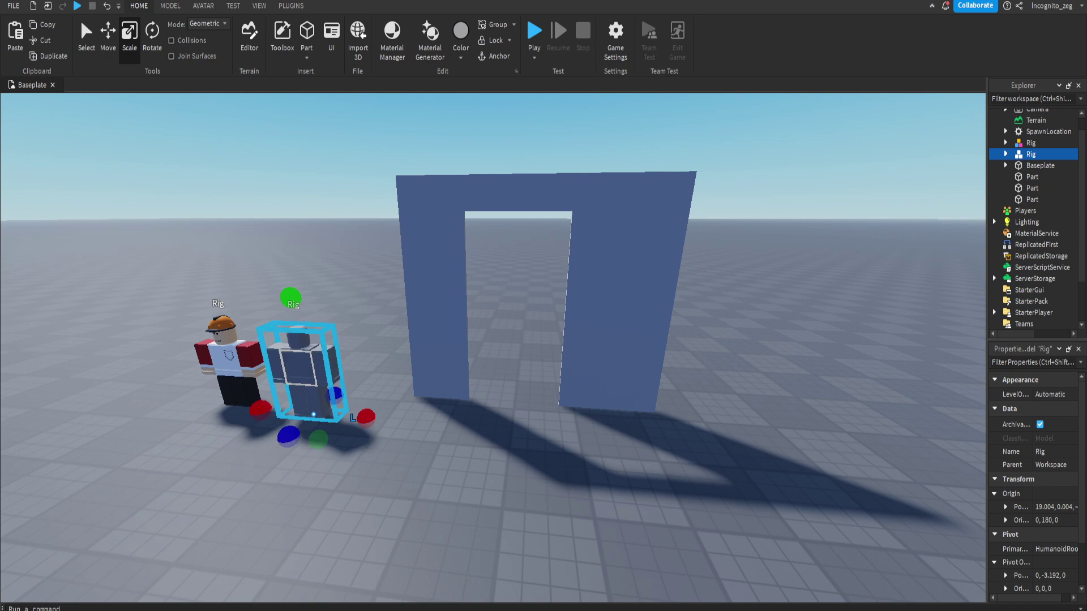
drag(300, 362, 518, 380)
click(623, 368)
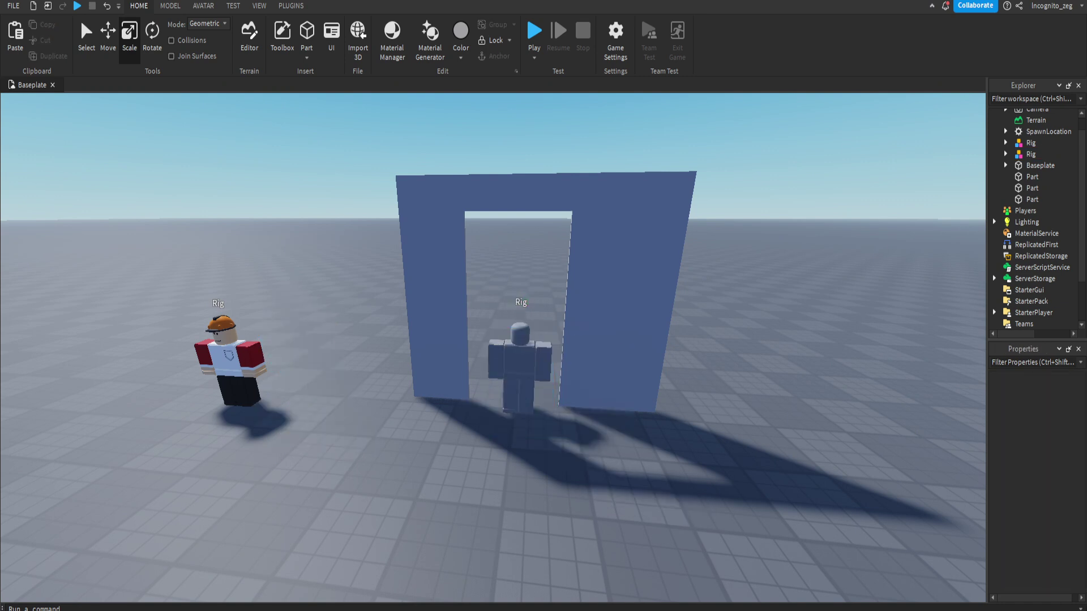
Step: Lower the right pillar, beam and left pillar so the doorway fits the rig
click(617, 306)
right_drag(617, 306, 611, 397)
drag(605, 256, 610, 339)
click(515, 271)
drag(516, 271, 517, 361)
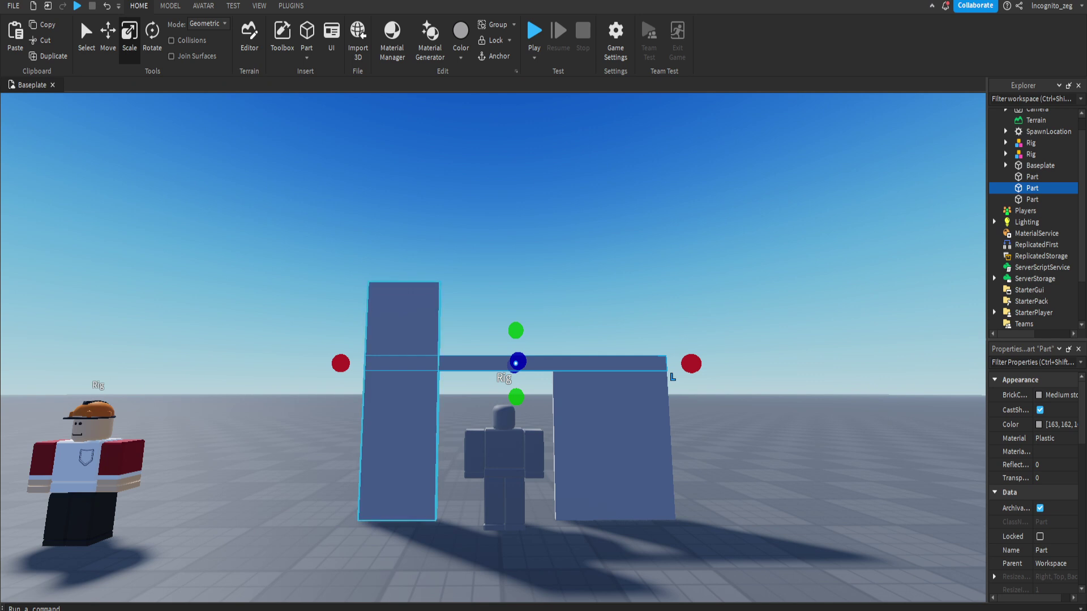
click(399, 317)
mouse_move(337, 397)
mouse_down()
mouse_move(390, 397)
mouse_move(338, 396)
mouse_up()
drag(421, 256, 417, 334)
Step: Move the rig out in front of the wall and turn it to face forward
click(512, 451)
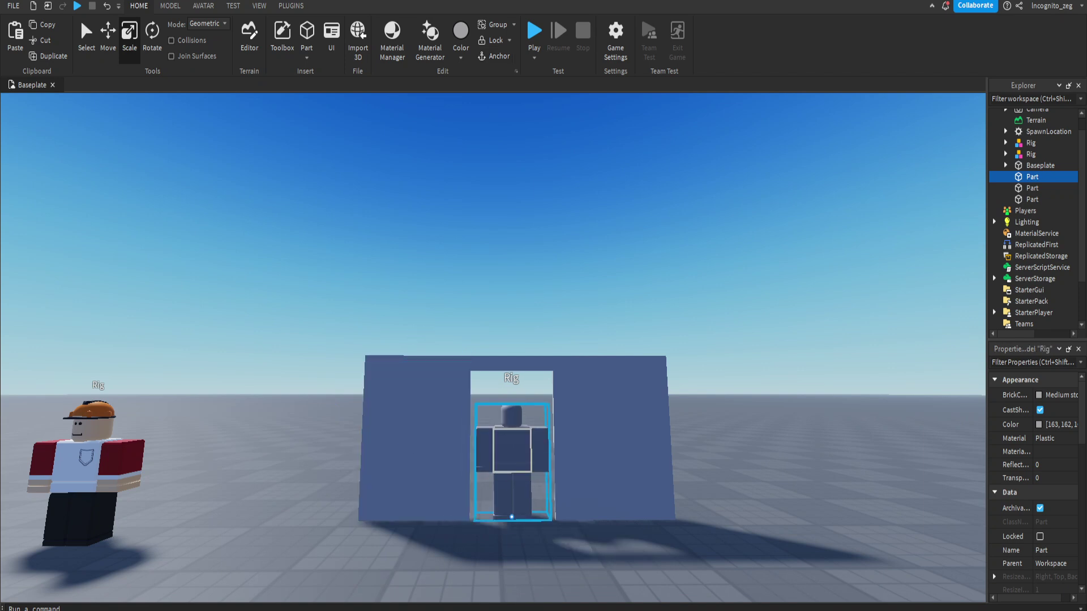
right_drag(492, 340, 493, 317)
scroll(492, 339, down, 5)
click(495, 354)
drag(495, 354, 334, 397)
key(ctrl+r)
key(ctrl+r)
Step: Select the three wall parts and move the wall left behind both rigs
drag(401, 257, 733, 440)
drag(566, 351, 357, 359)
key(Escape)
Step: Widen the Explorer/Properties dock and inspect the MaterialService settings
key(d)
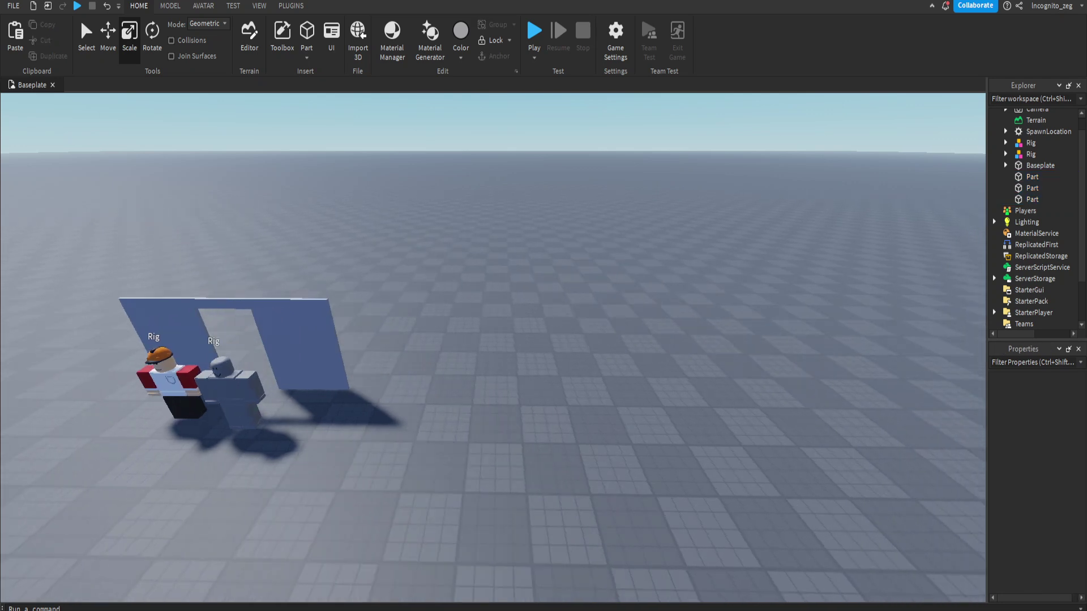
key(d)
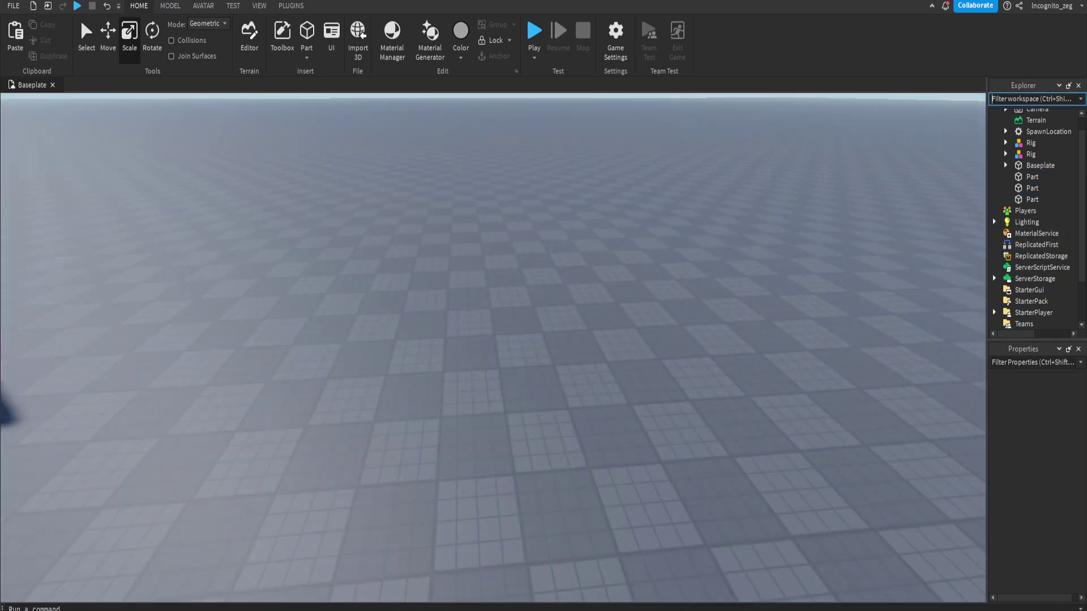
drag(988, 142, 884, 142)
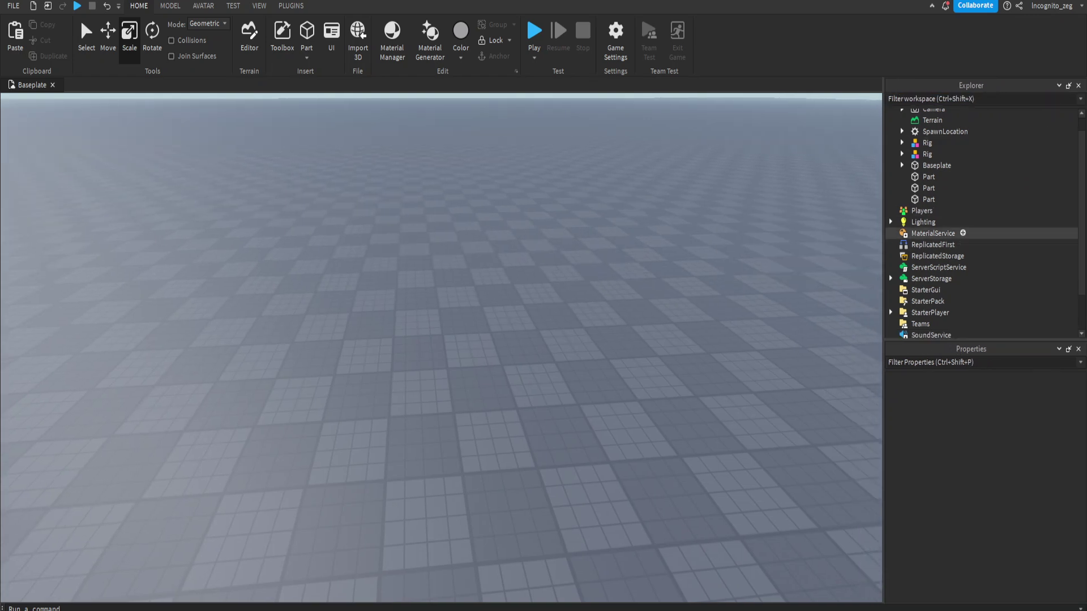
click(933, 233)
scroll(934, 457, down, 10)
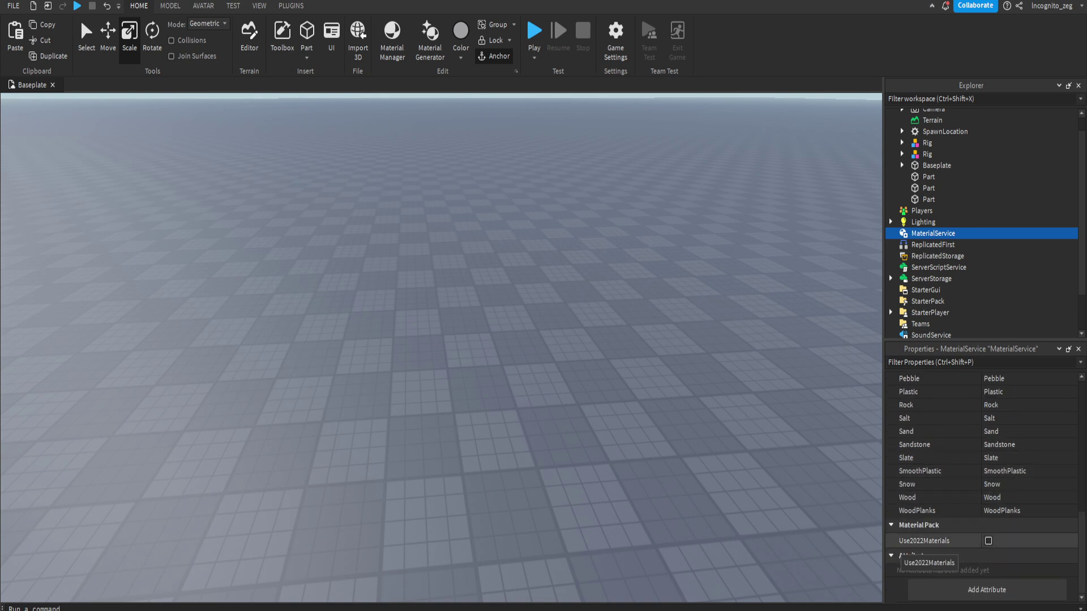
click(441, 340)
right_drag(442, 340, 339, 362)
click(933, 233)
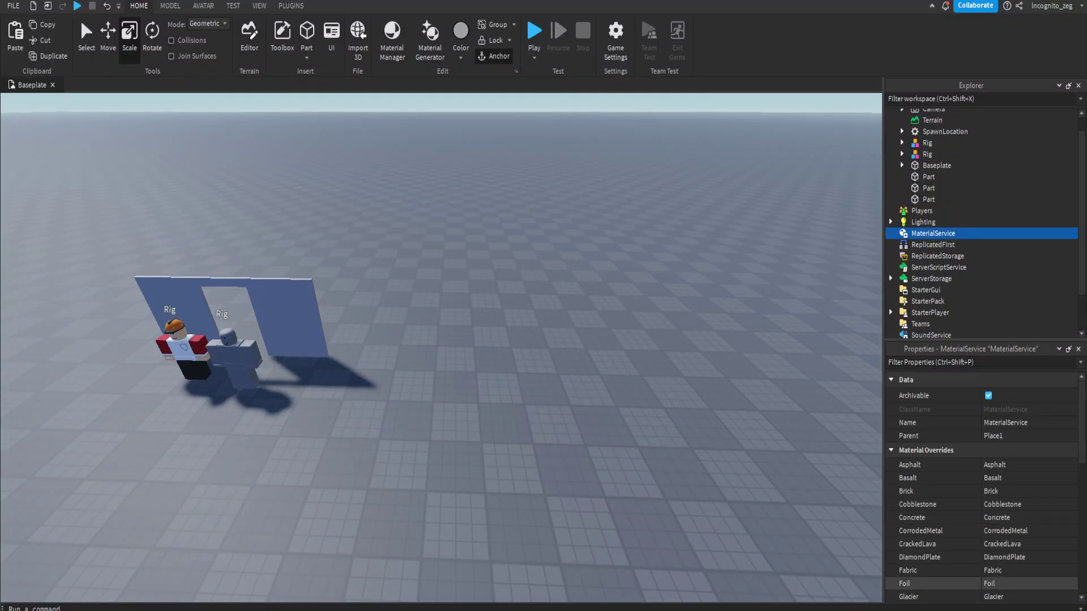
scroll(982, 510, down, 5)
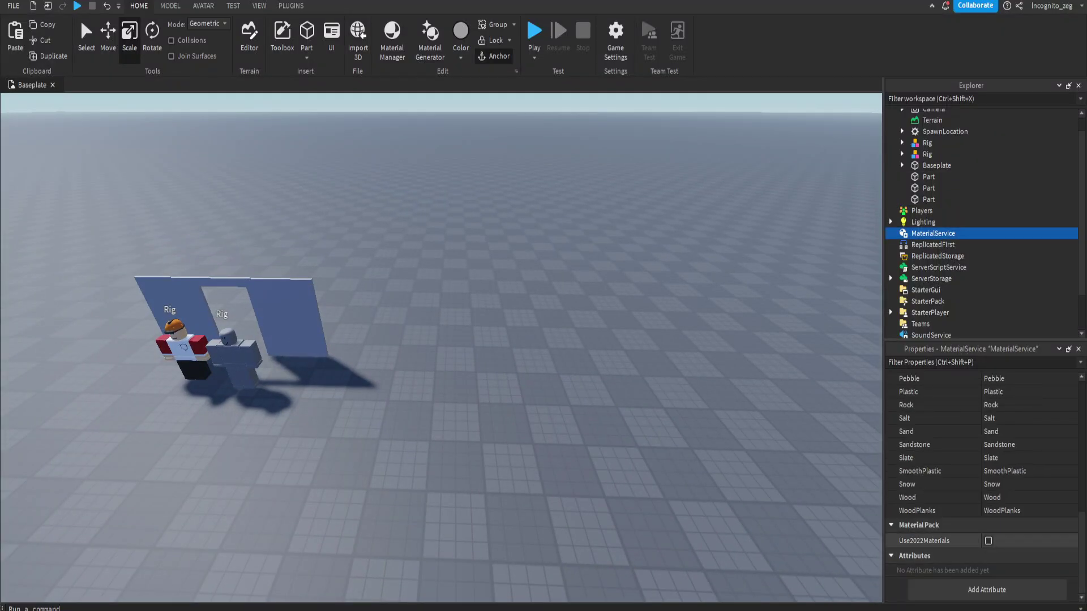
click(442, 340)
right_drag(441, 339, 390, 340)
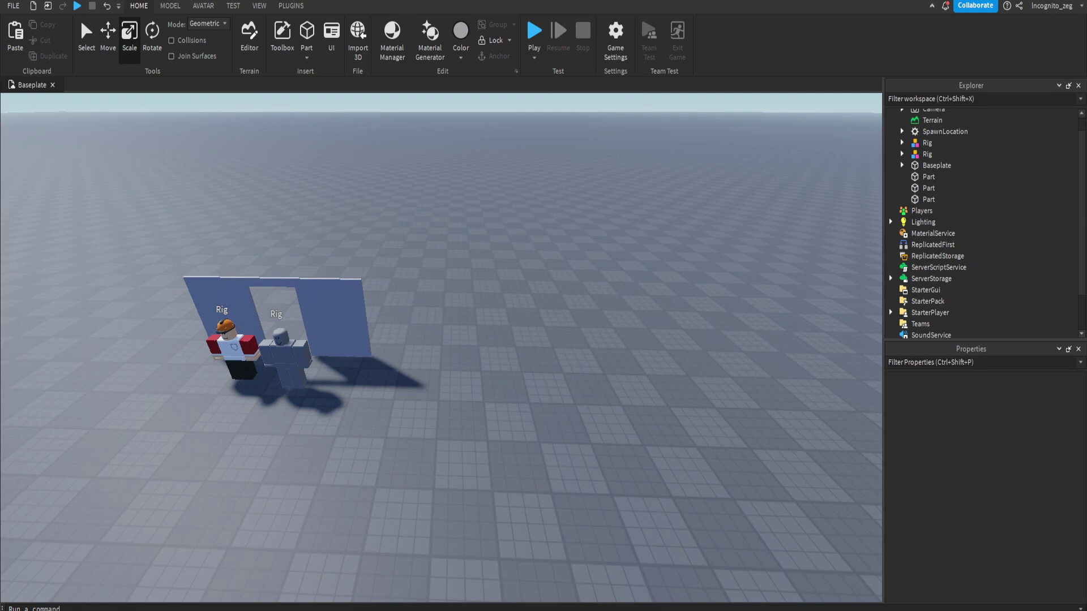
Step: Narrow the side panels and zoom the camera toward the doorway wall
drag(883, 340, 961, 340)
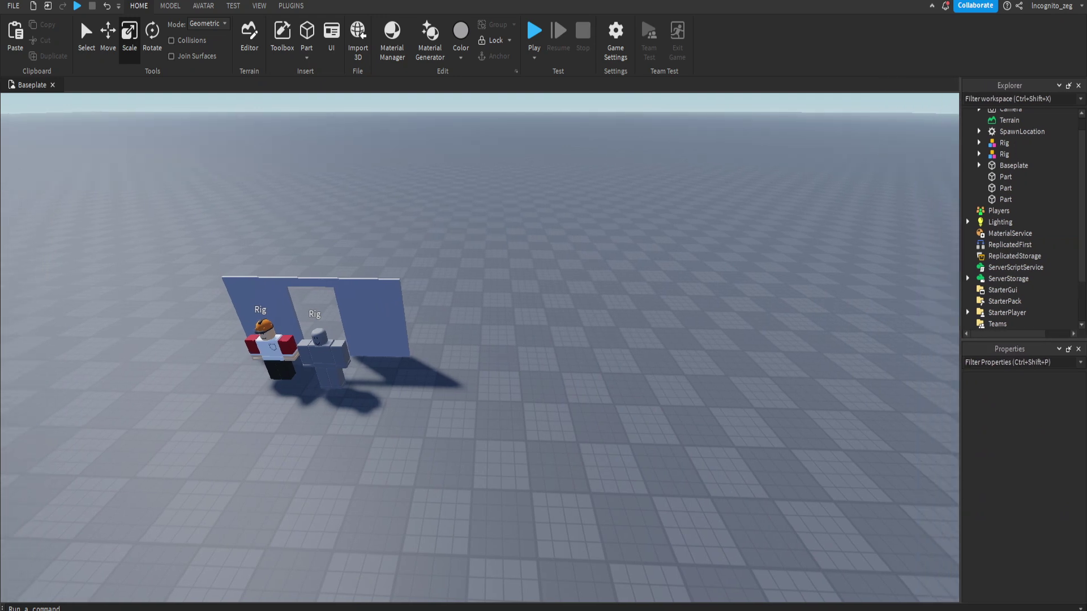
scroll(501, 352, up, 3)
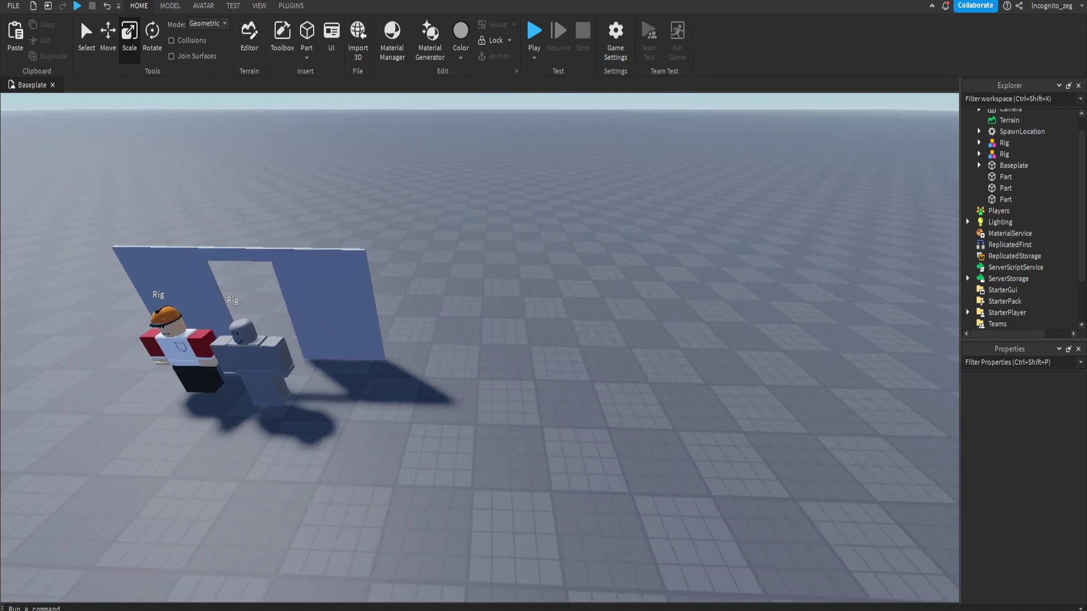
scroll(480, 339, up, 4)
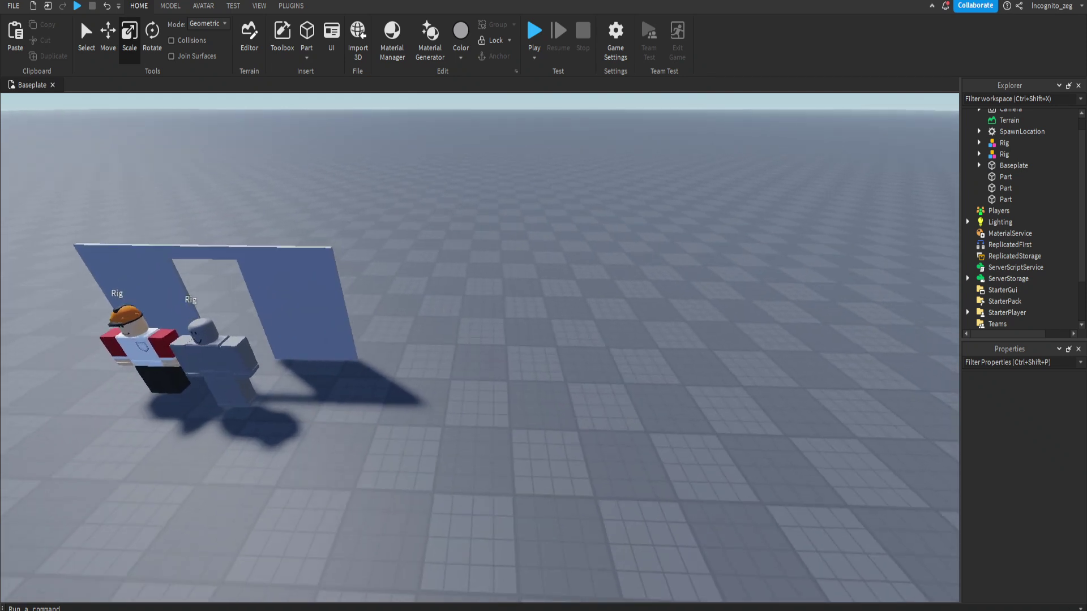
Step: Insert a test part, then delete it without changing its colour
click(307, 34)
right_drag(518, 364, 498, 339)
click(461, 32)
click(553, 263)
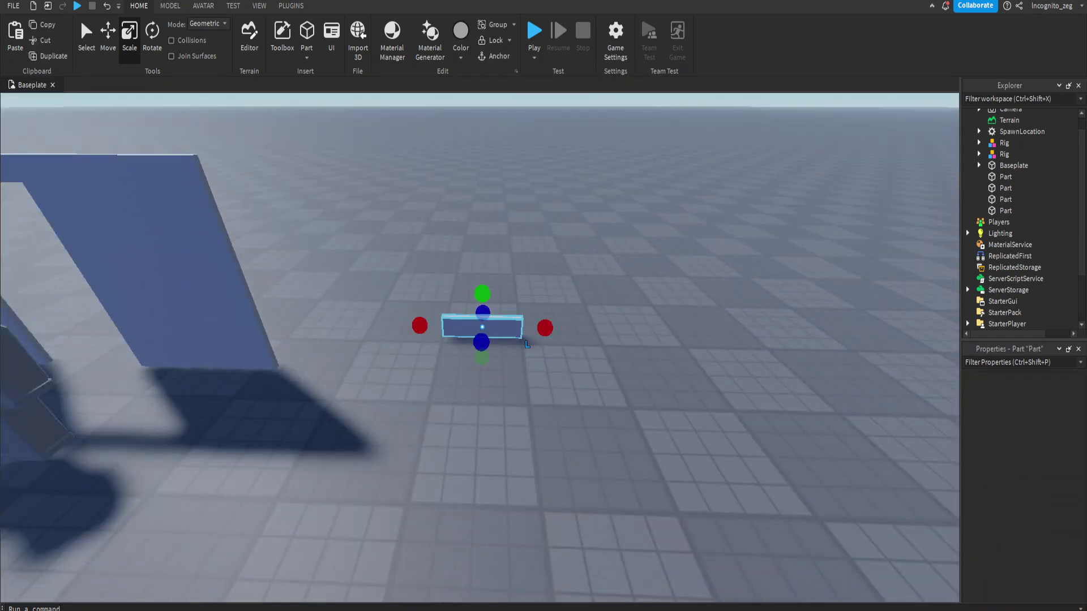
key(Delete)
Step: Give the three doorway wall parts the Brick material and a dark red colour
drag(155, 182, 462, 370)
click(392, 40)
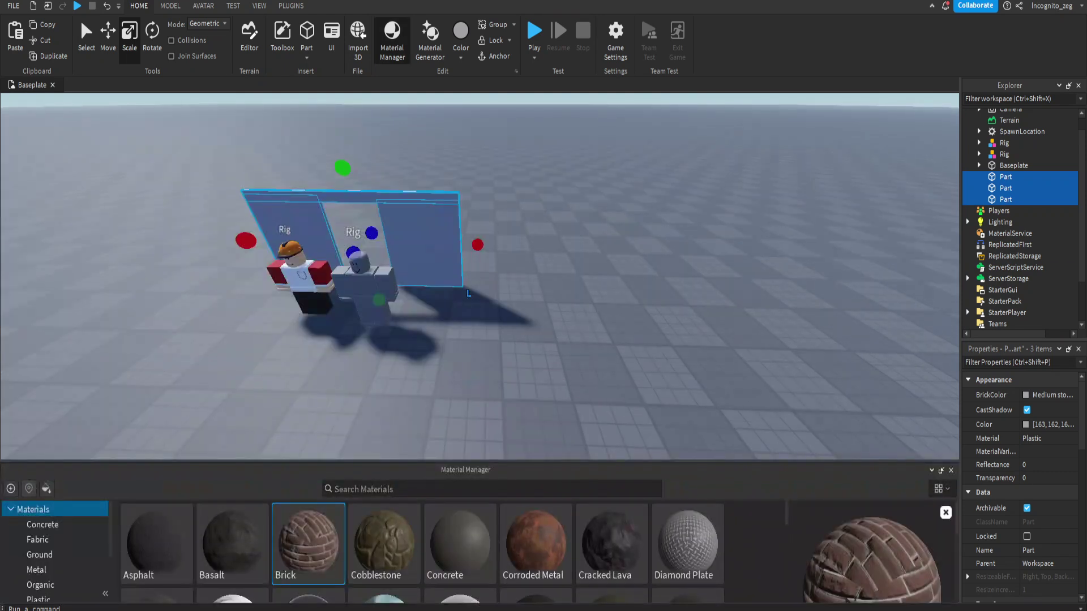
double_click(308, 542)
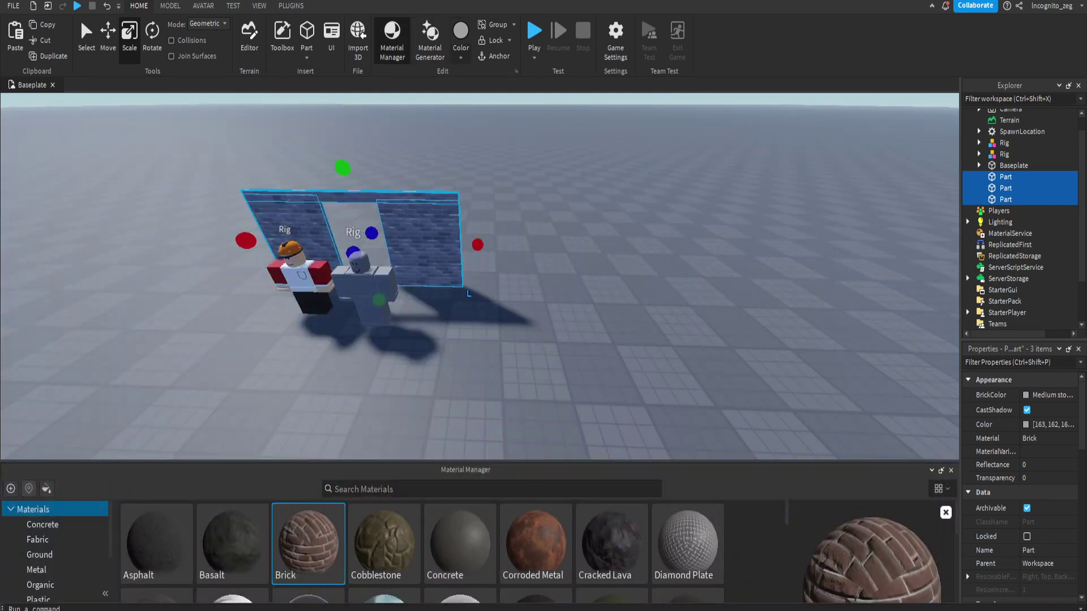
click(461, 57)
click(648, 169)
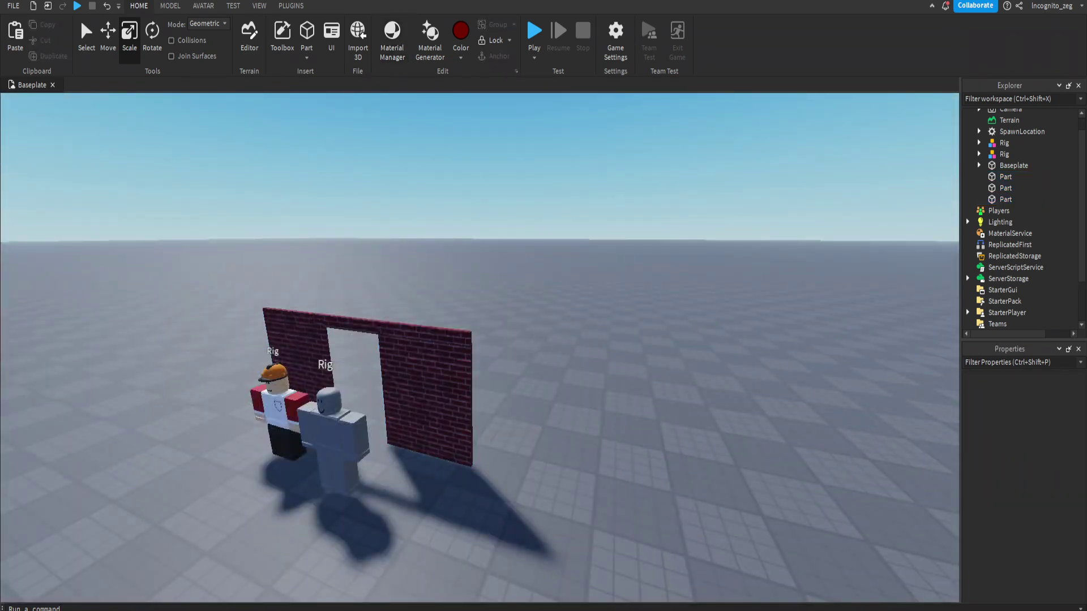
right_drag(481, 284, 481, 339)
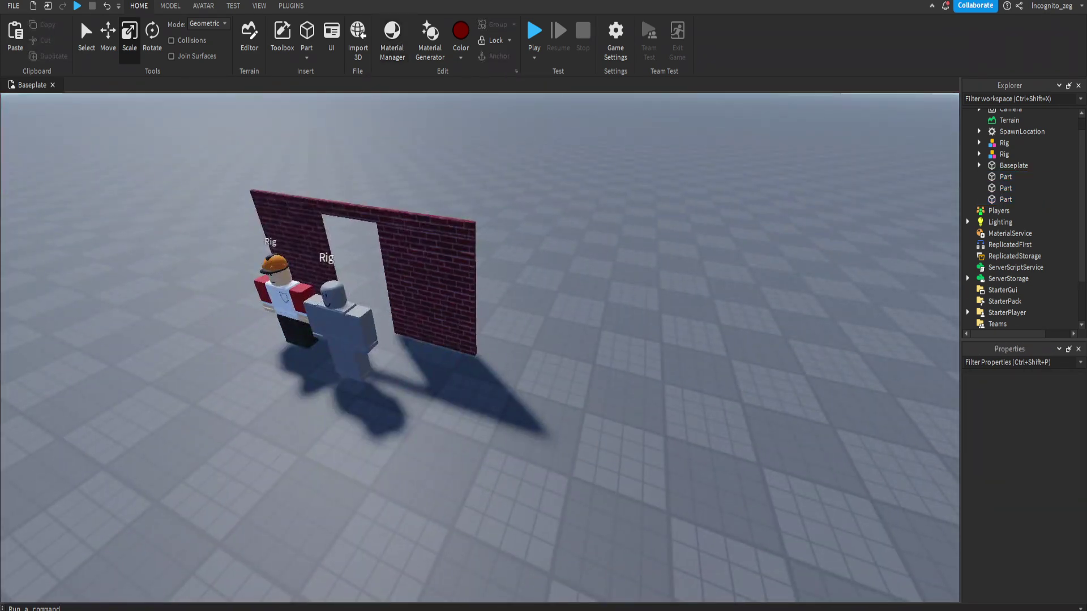
scroll(535, 386, up, 5)
Step: Insert a new part beyond the wall and stand it upright as a slab
click(307, 31)
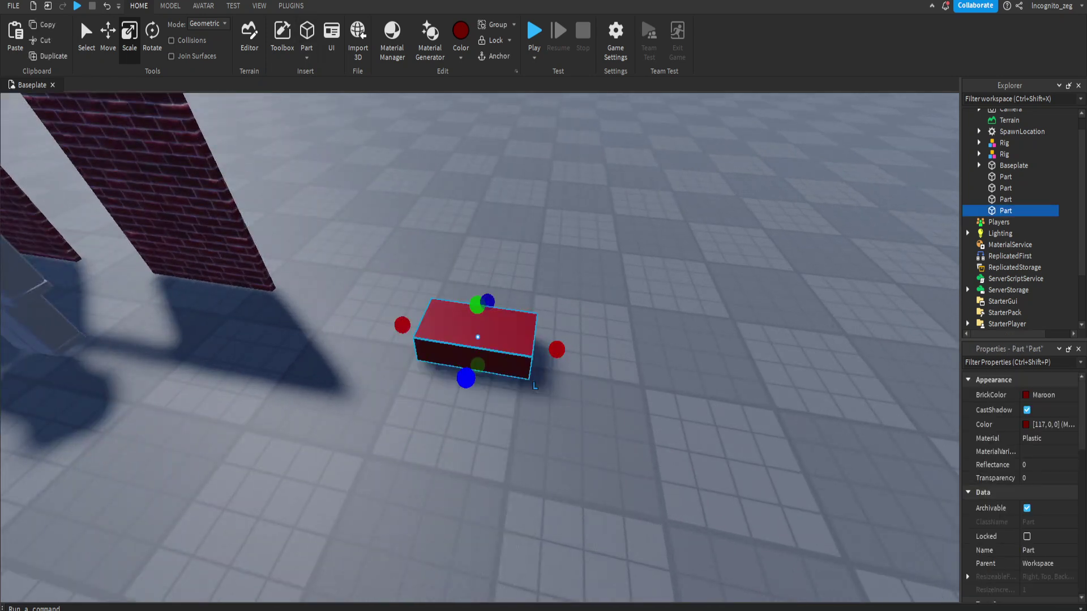
key(ctrl+t)
right_drag(508, 434, 508, 397)
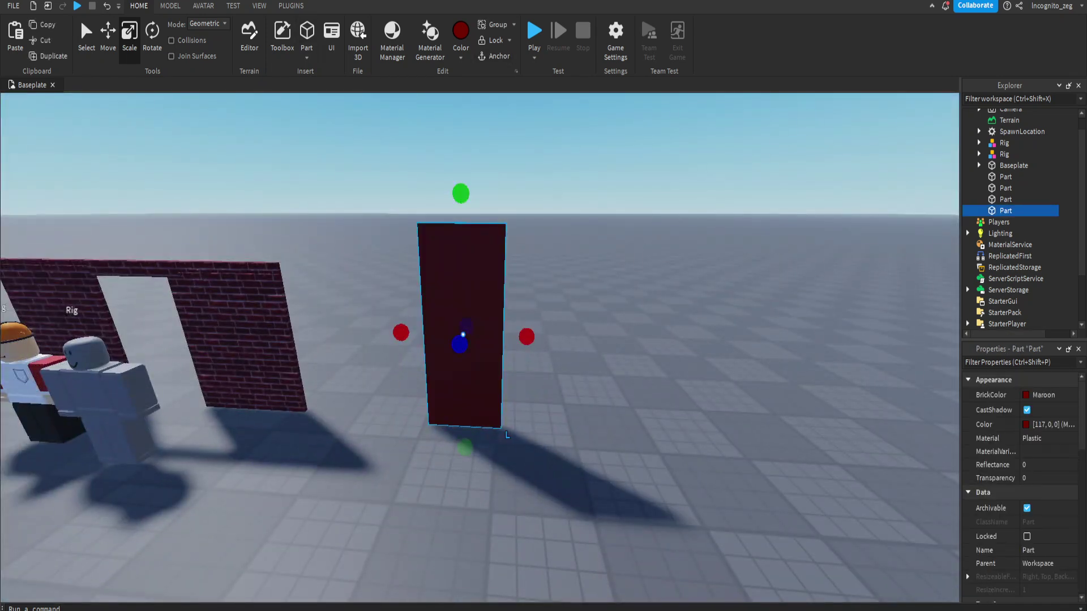
click(461, 33)
key(Escape)
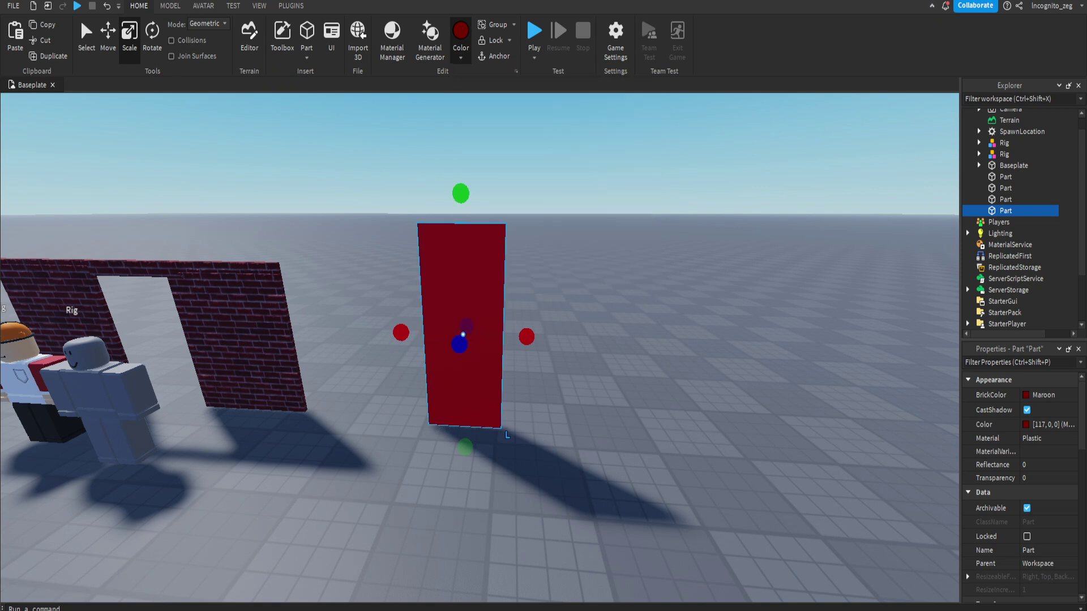
Step: Duplicate the slab beside the original and colour the copy lime green
key(ctrl+2)
key(ctrl+d)
drag(560, 338, 646, 339)
click(461, 33)
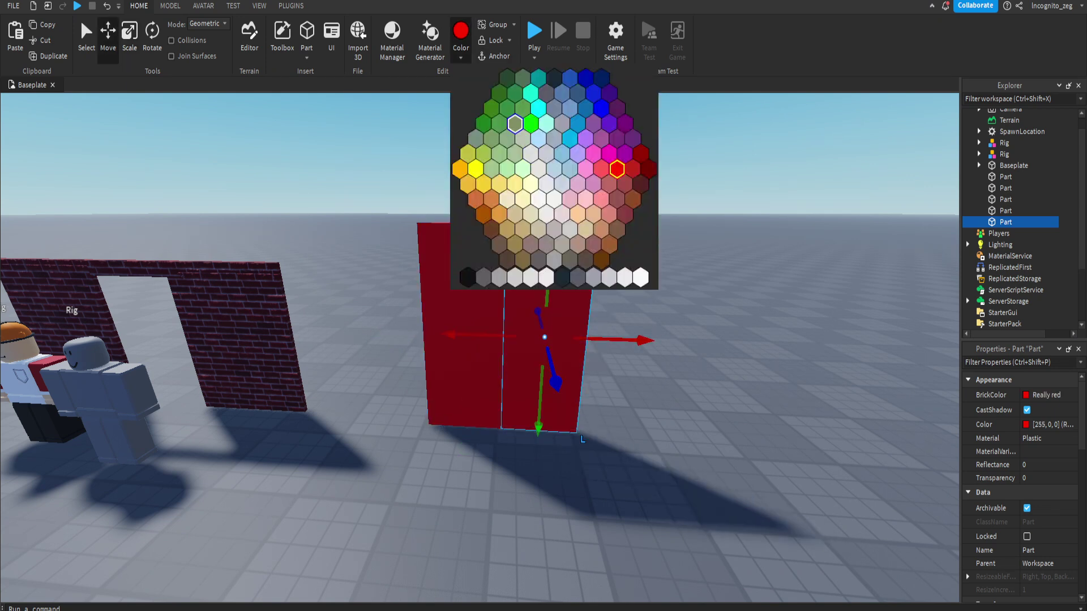
click(530, 124)
Step: Duplicate the green panel into a third olivine panel to its right
key(ctrl+d)
drag(646, 340, 729, 341)
click(461, 33)
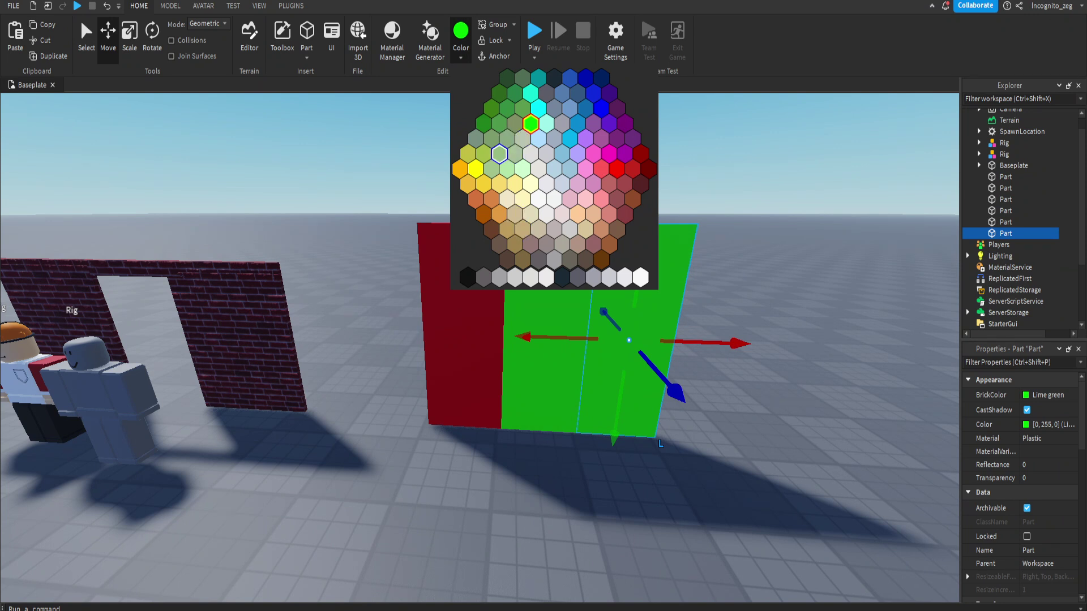
key(Escape)
click(660, 444)
right_drag(660, 444, 781, 444)
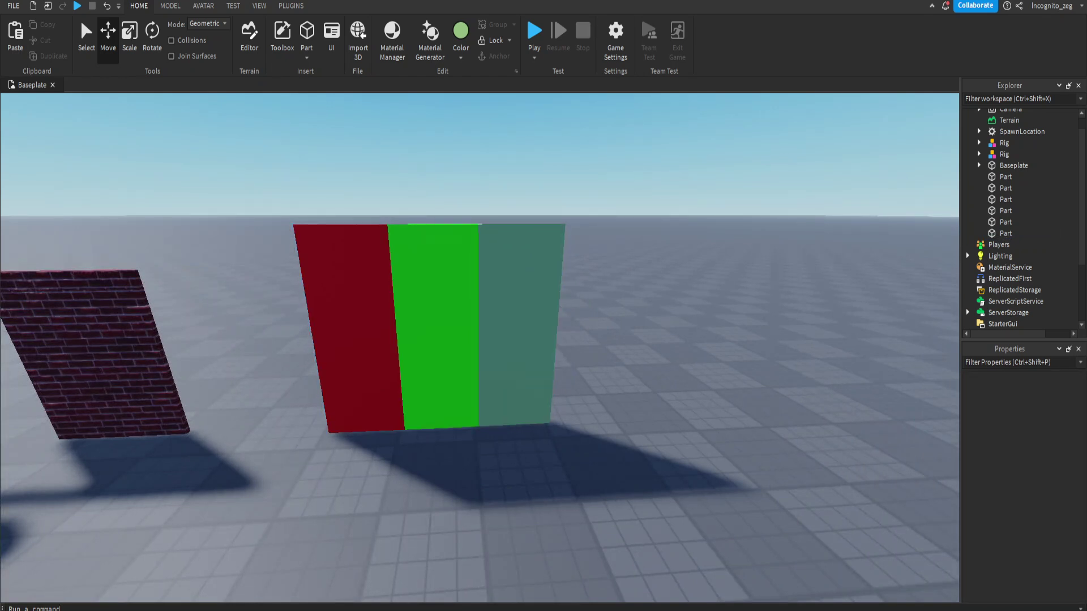
Step: Recolour the middle panel grey and the left panel light blue
right_drag(510, 339, 575, 334)
click(575, 335)
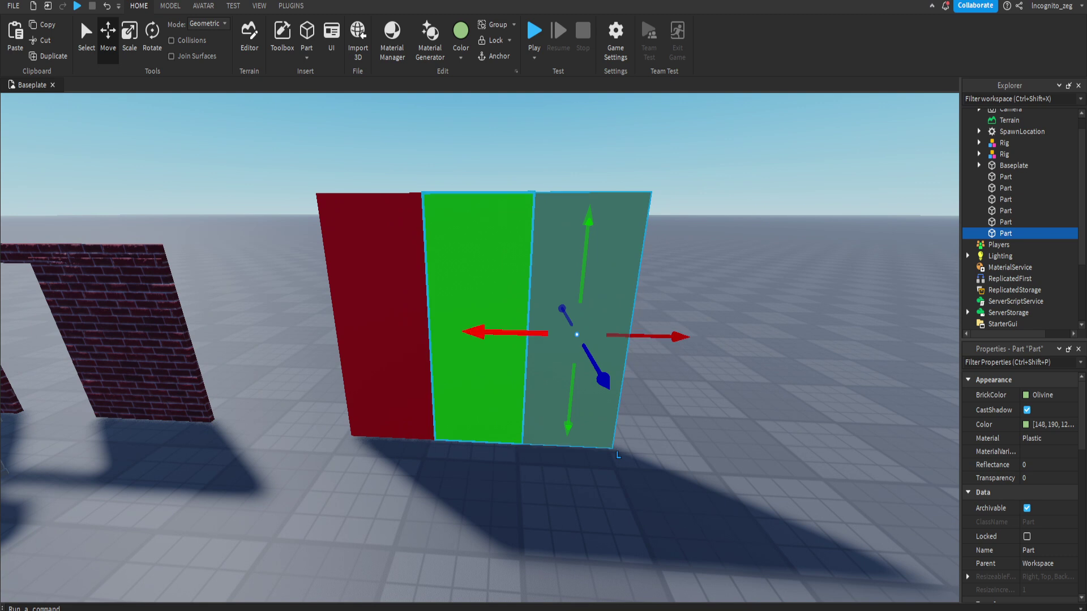
click(478, 317)
click(461, 34)
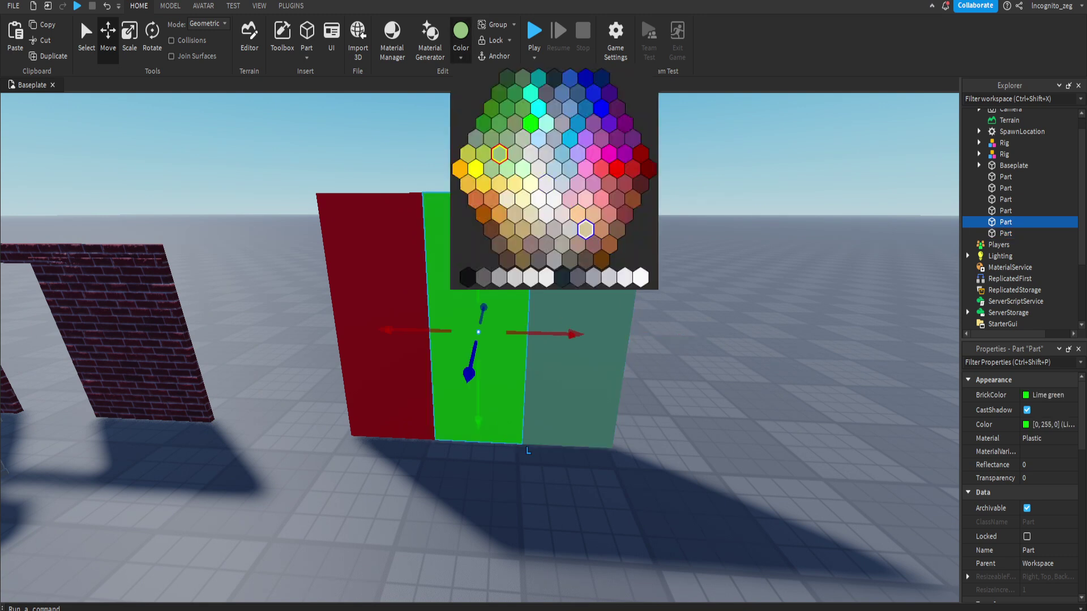
click(586, 229)
click(424, 419)
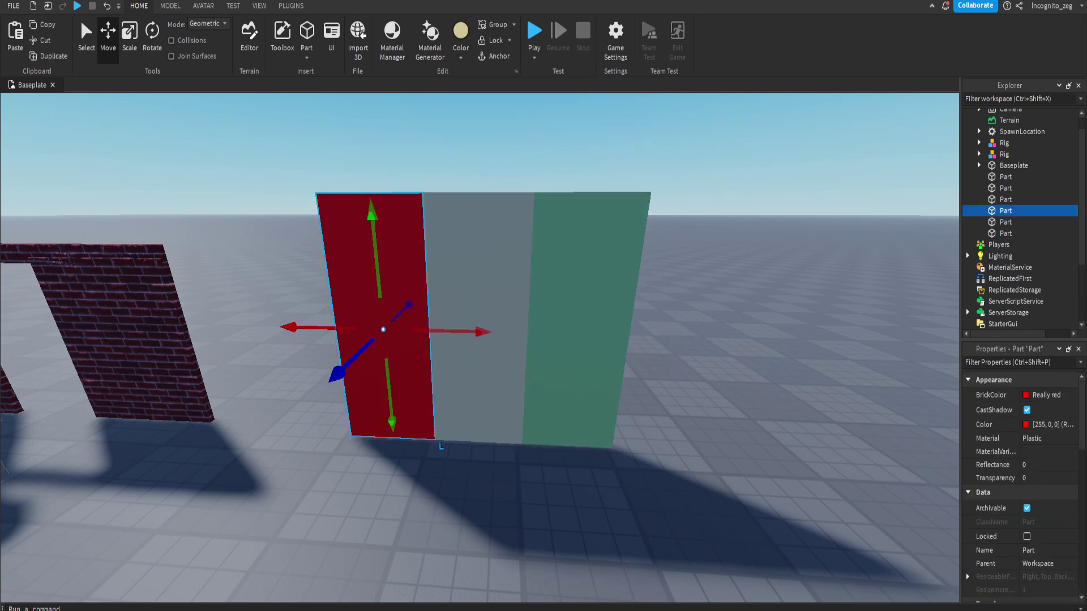
click(461, 34)
click(625, 277)
Step: Select the three panels, then deselect them and pull the view back over both walls
scroll(480, 340, down, 5)
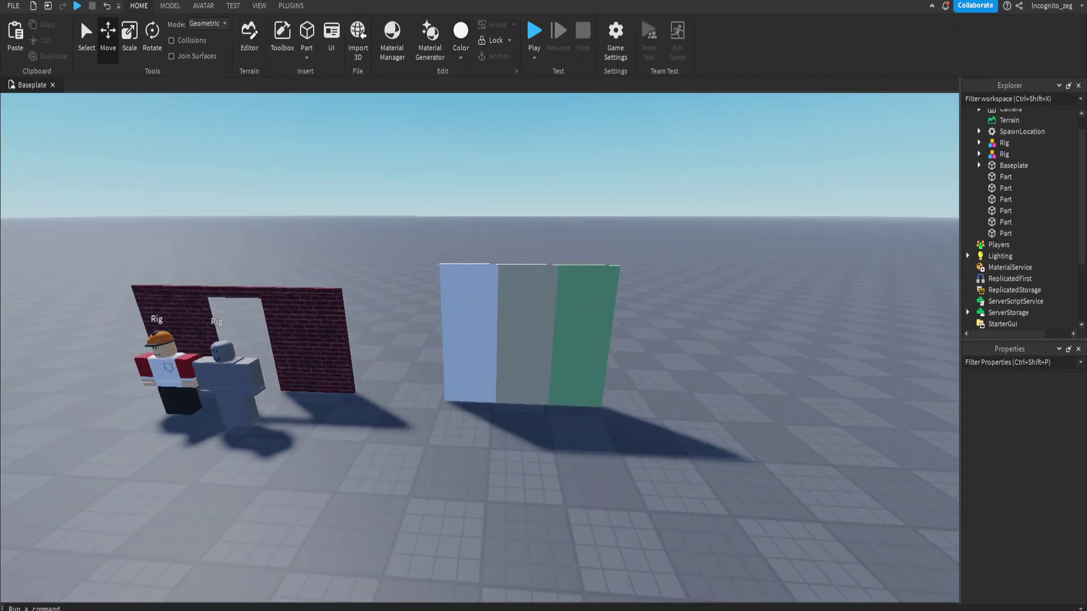
drag(654, 218, 416, 467)
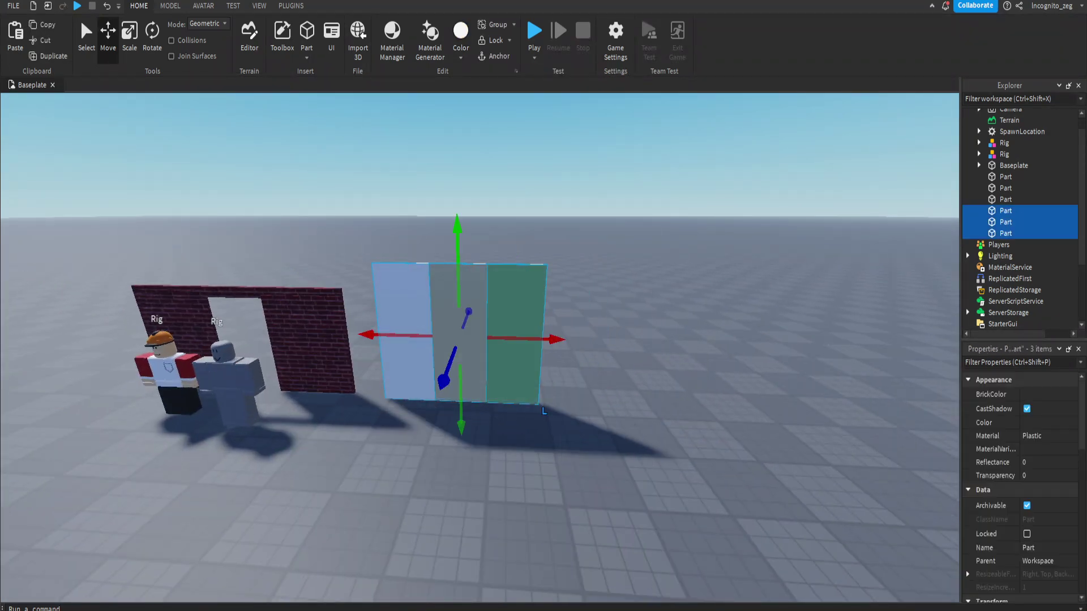
click(416, 467)
right_drag(416, 467, 498, 521)
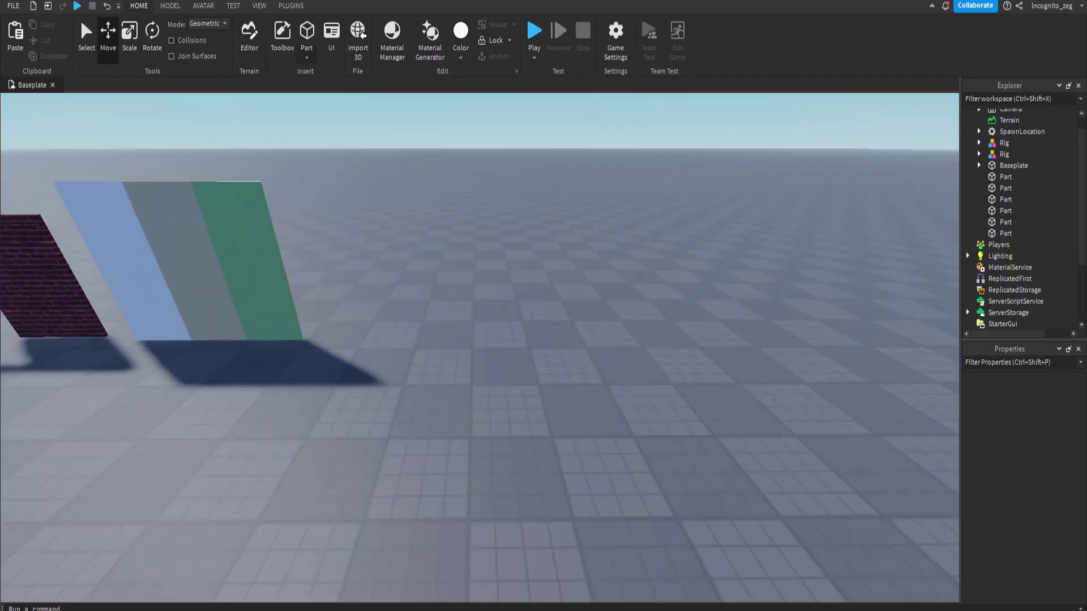
Step: Insert a test block part, then delete it
click(306, 31)
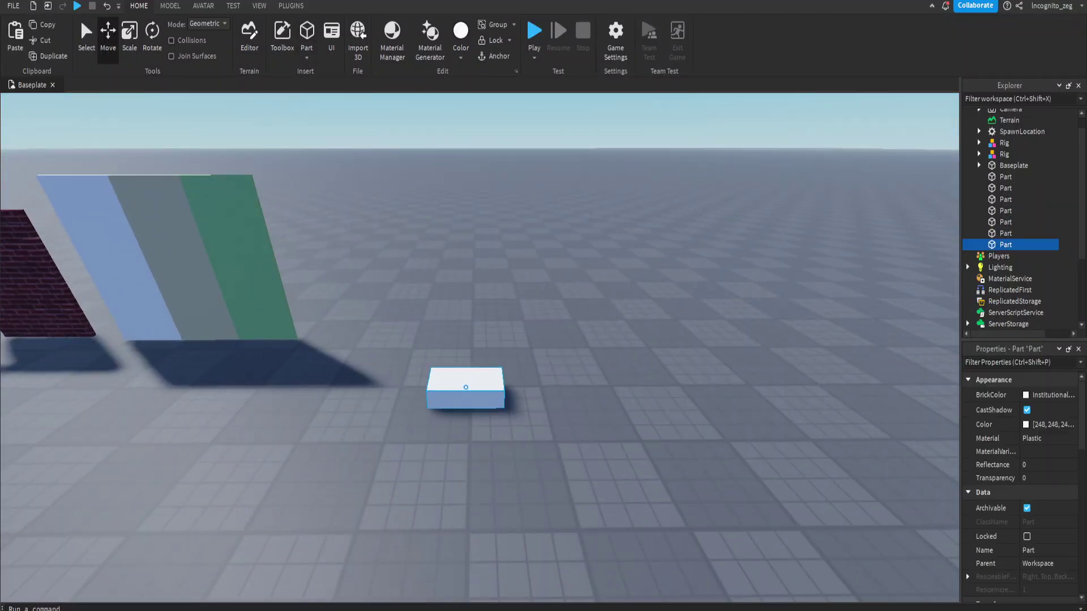
scroll(467, 382, up, 3)
key(ctrl+3)
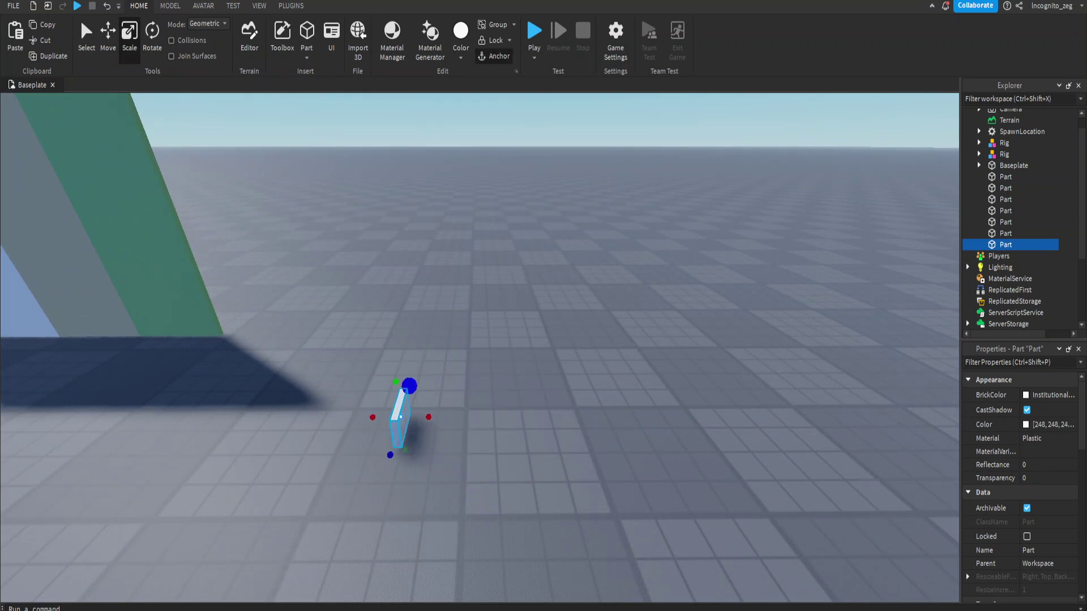
key(Delete)
key(s)
Step: Insert the pyramid shrine from My Models and move it back across the baseplate
click(282, 39)
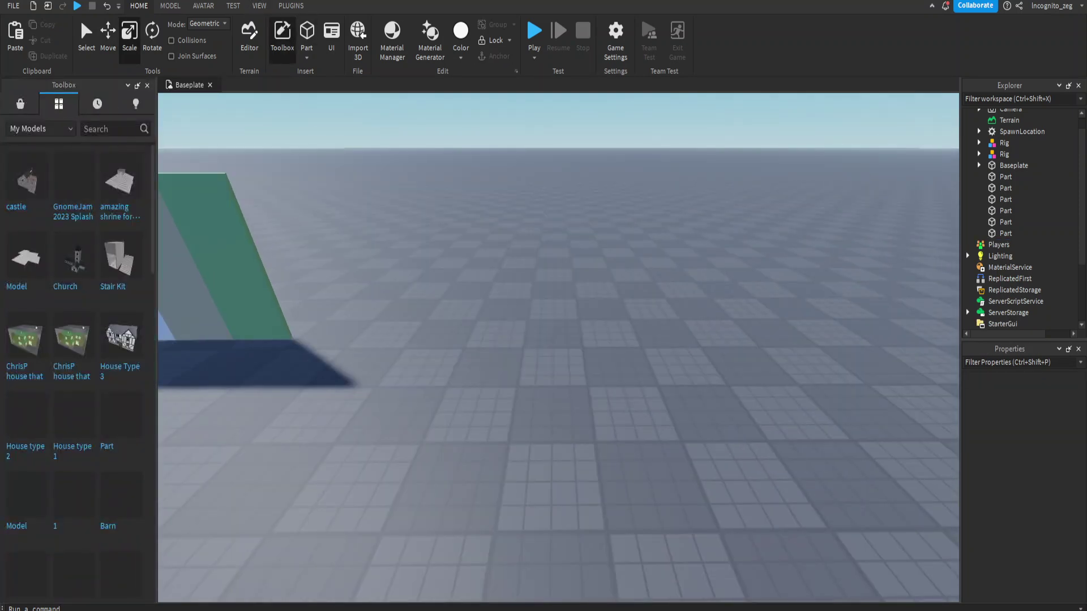
click(119, 181)
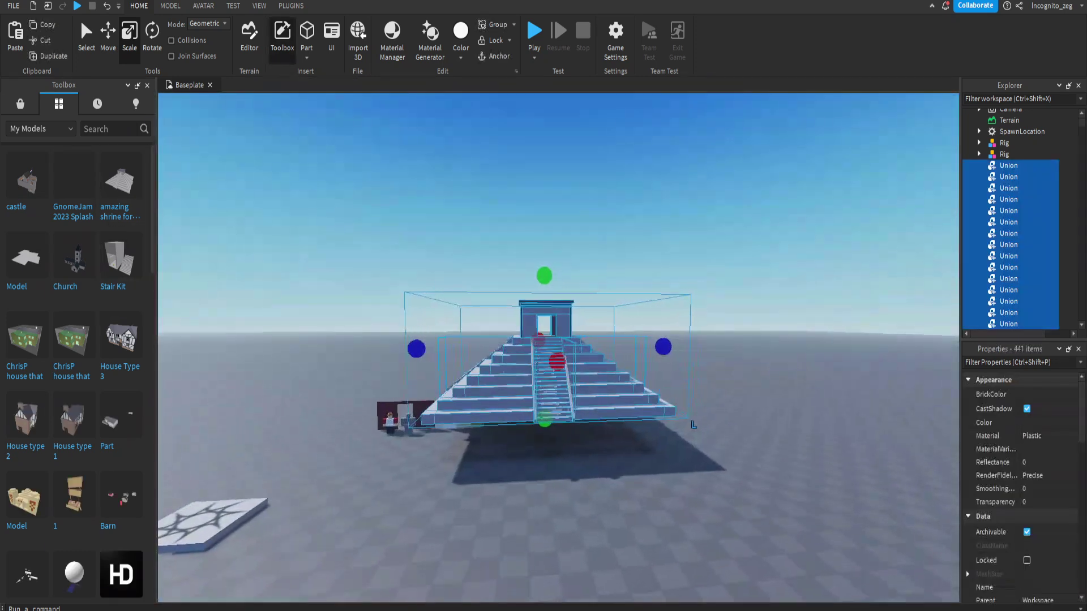
drag(691, 426, 587, 394)
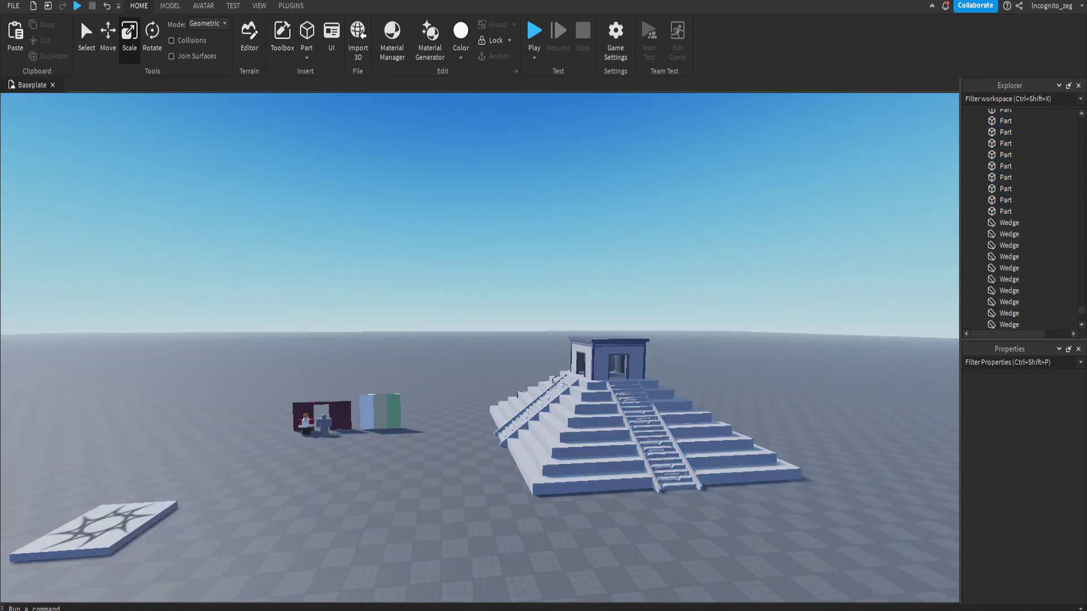
scroll(635, 396, up, 10)
scroll(498, 391, up, 5)
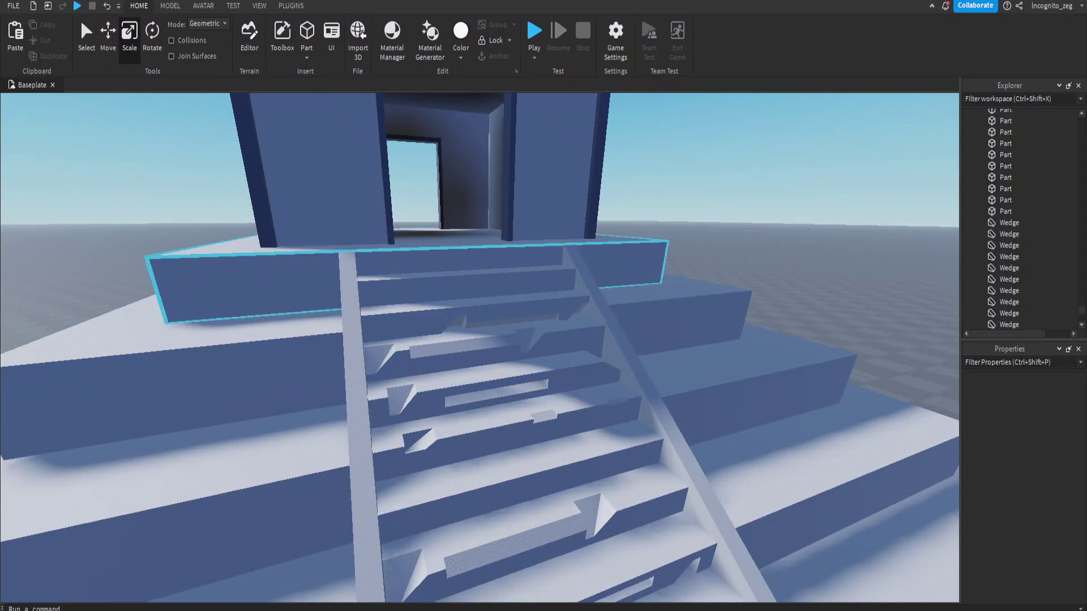
right_drag(510, 351, 510, 351)
scroll(480, 347, down, 5)
scroll(480, 348, up, 2)
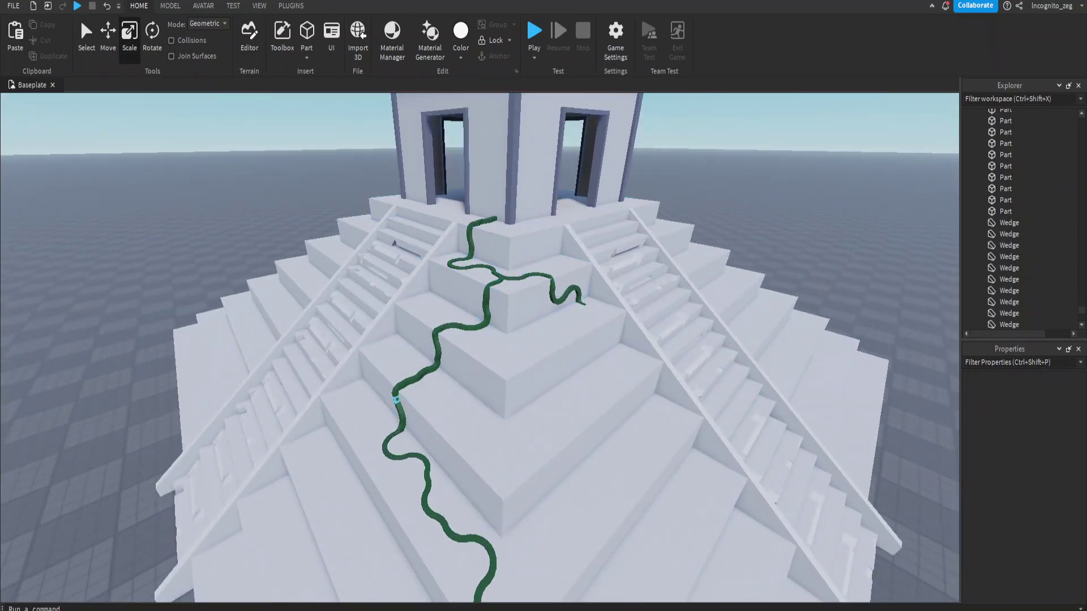
scroll(509, 351, down, 8)
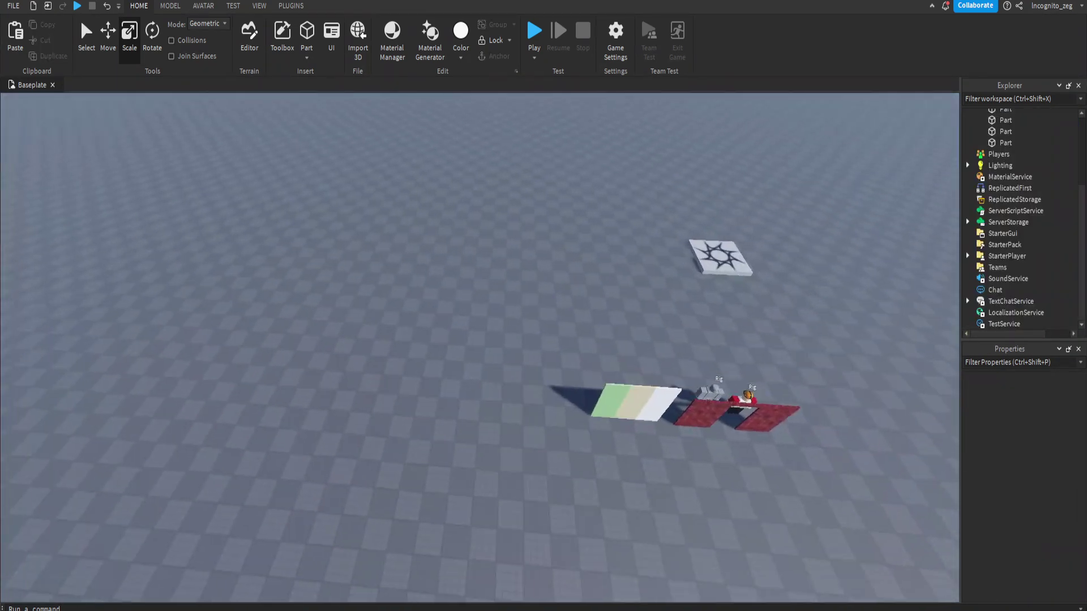
Step: Zoom, tilt and fly the camera back toward the palette walls
scroll(391, 373, up, 5)
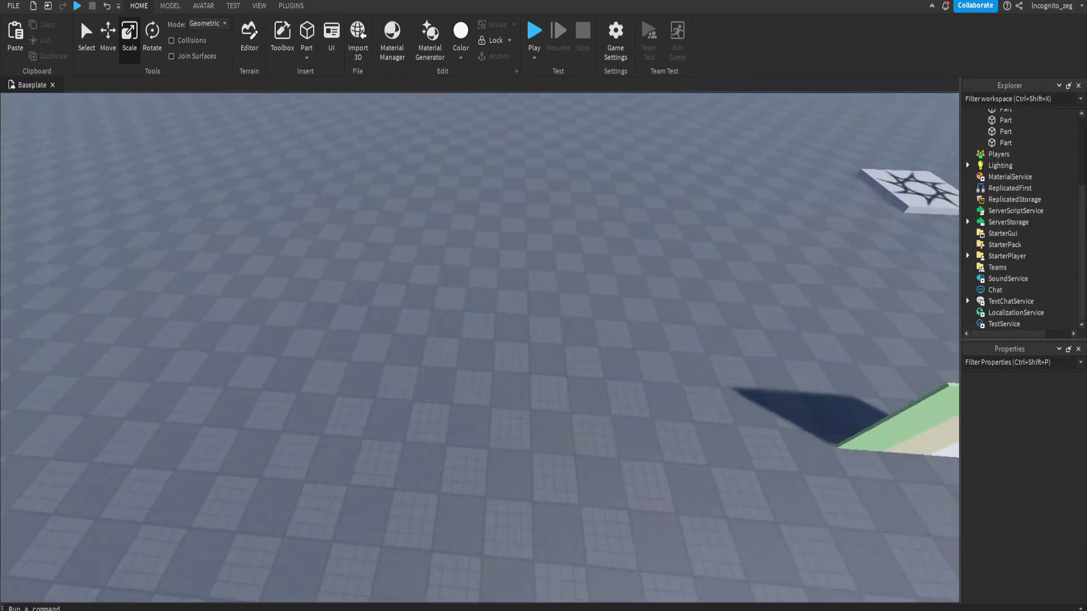
scroll(391, 374, down, 6)
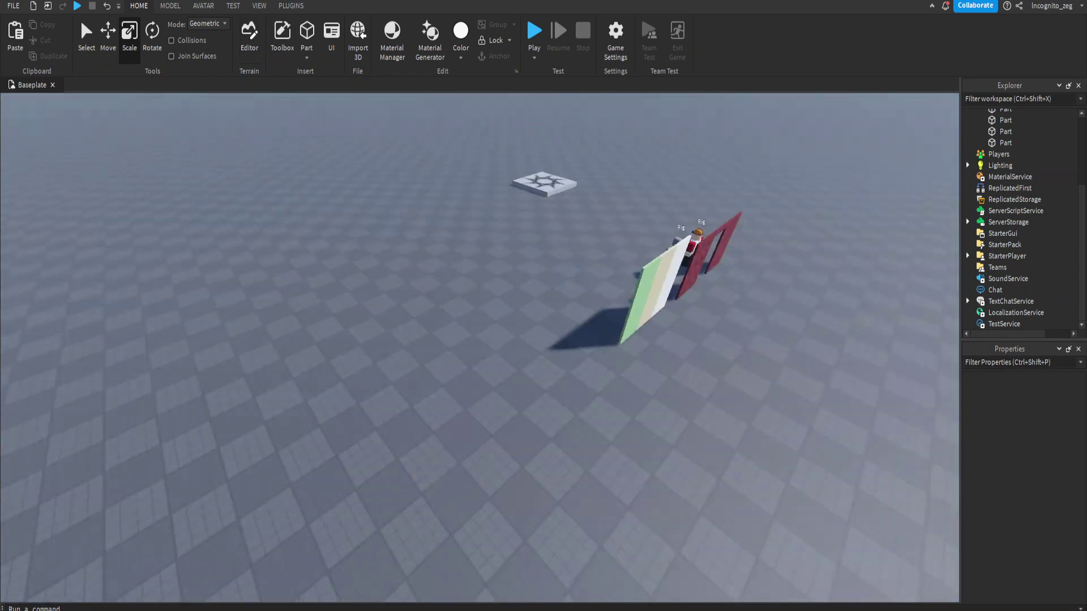
right_drag(391, 374, 453, 368)
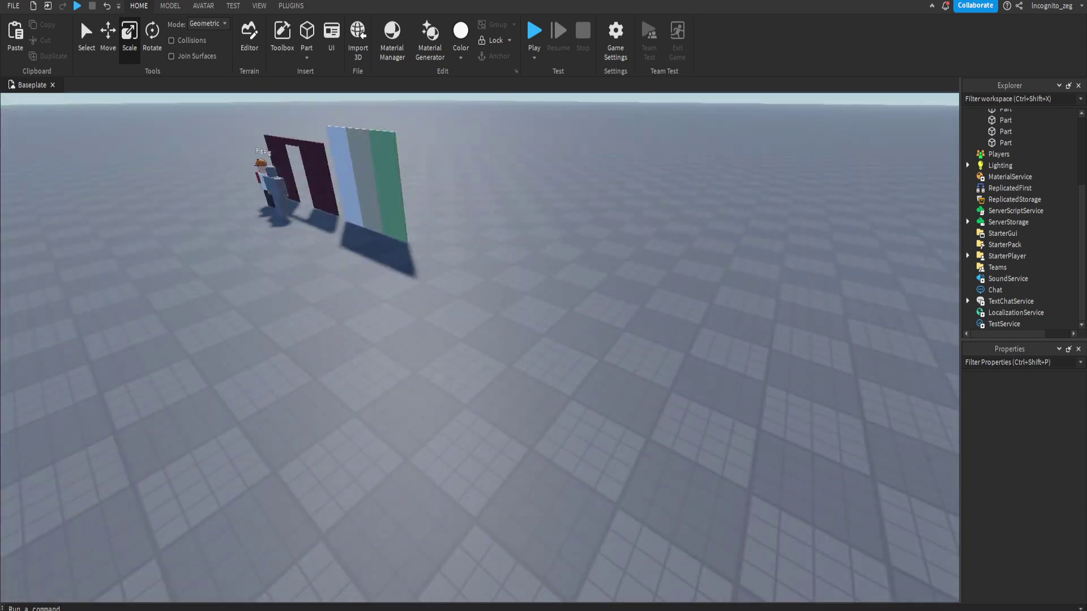
key(w)
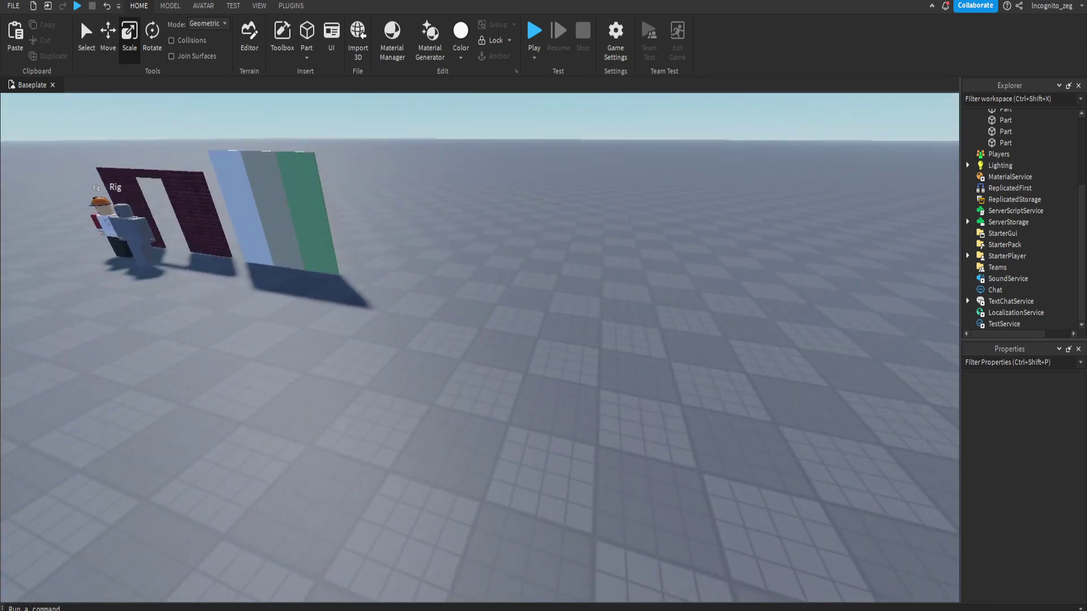
key(w)
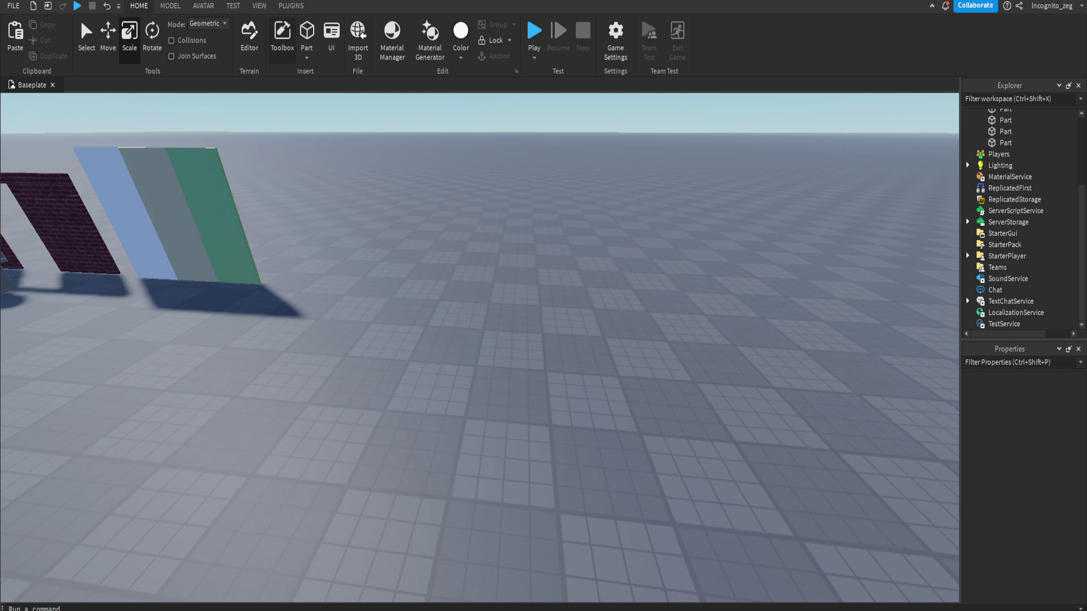
Step: Insert the castle model from My Models and orbit around it beside the walls and rigs
key(w)
click(281, 40)
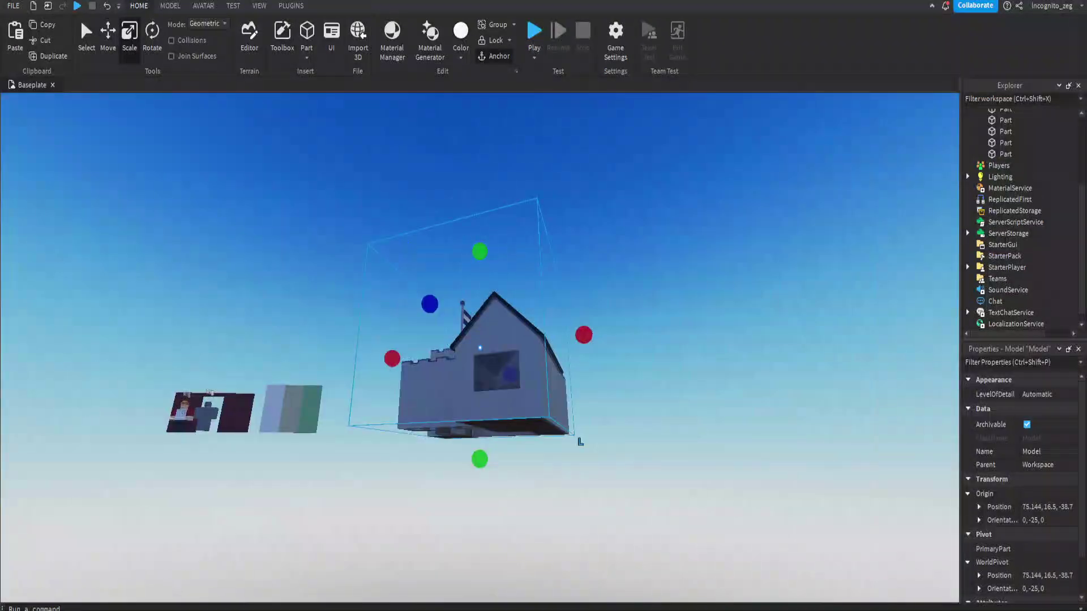
key(w)
right_drag(578, 270, 578, 269)
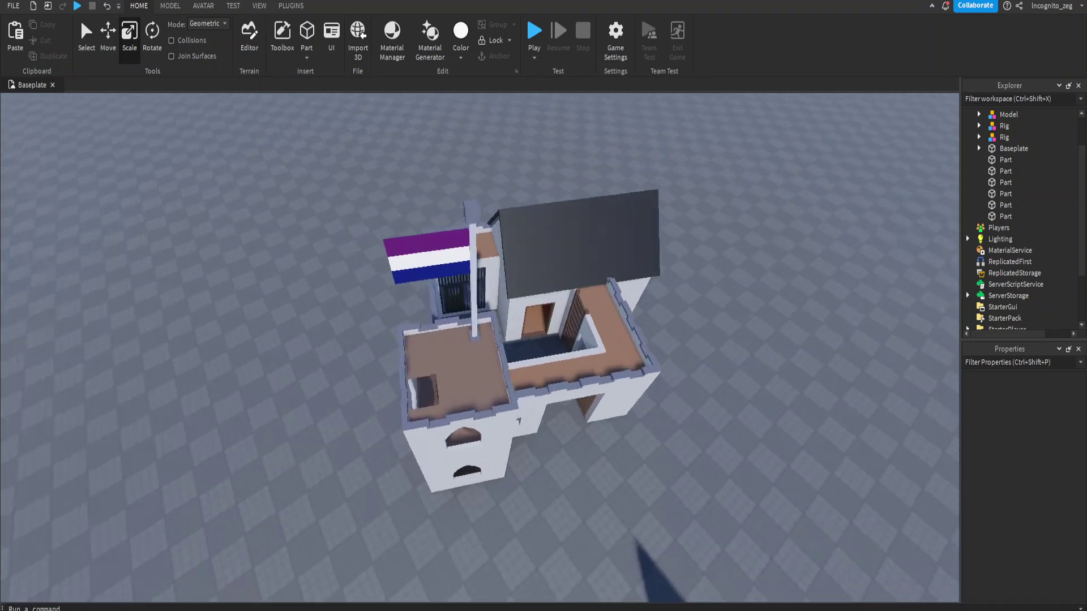
right_drag(578, 269, 578, 270)
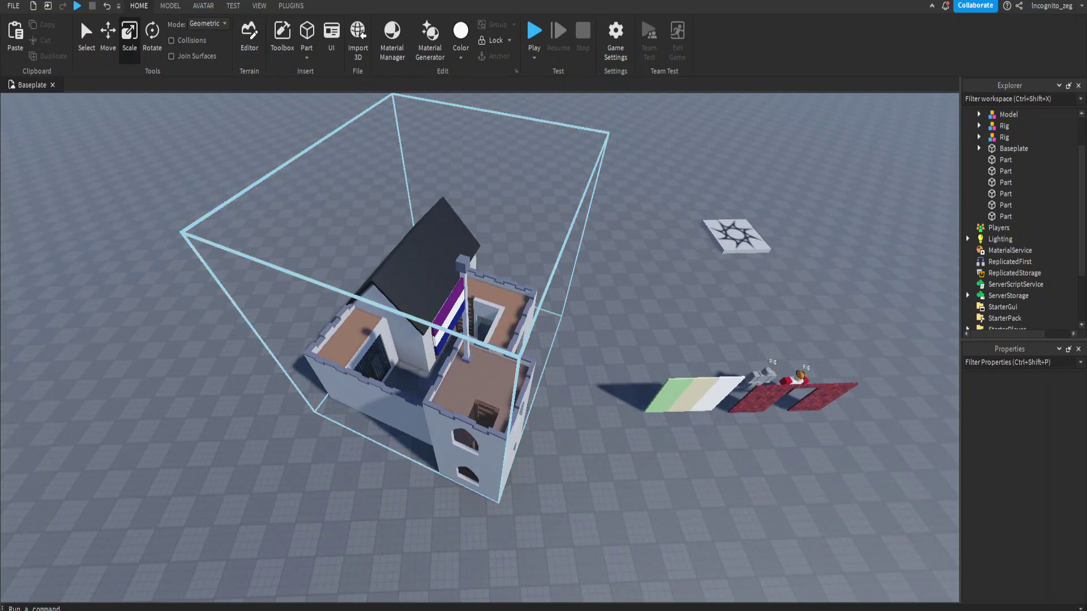
right_drag(578, 270, 578, 270)
Step: Rotate the castle model 25° so its orientation becomes 0, 0, 0
click(851, 150)
key(ctrl+4)
scroll(578, 270, down, 5)
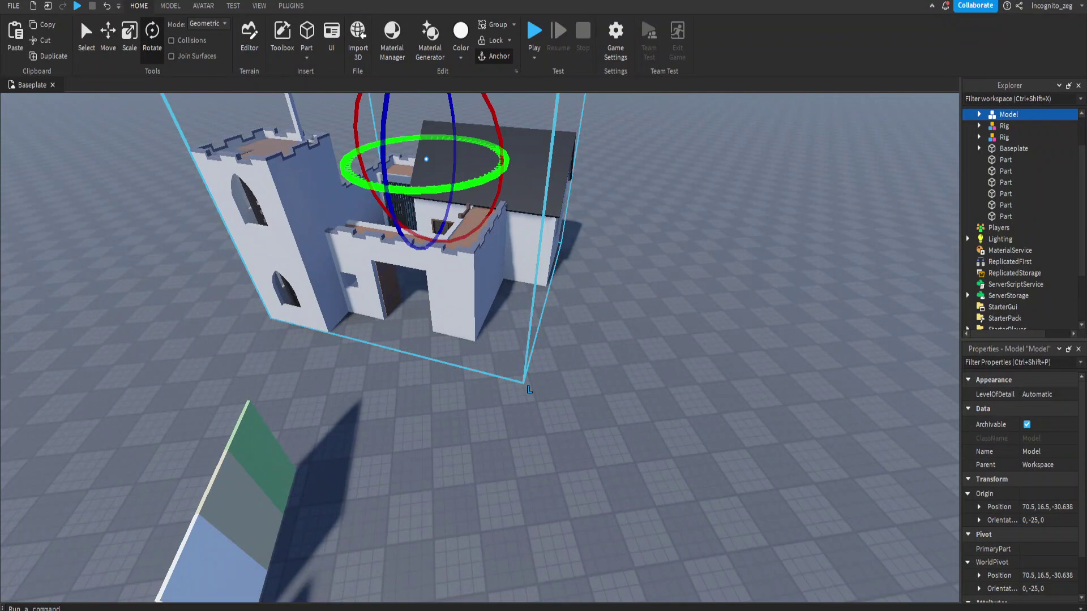
drag(400, 188, 436, 161)
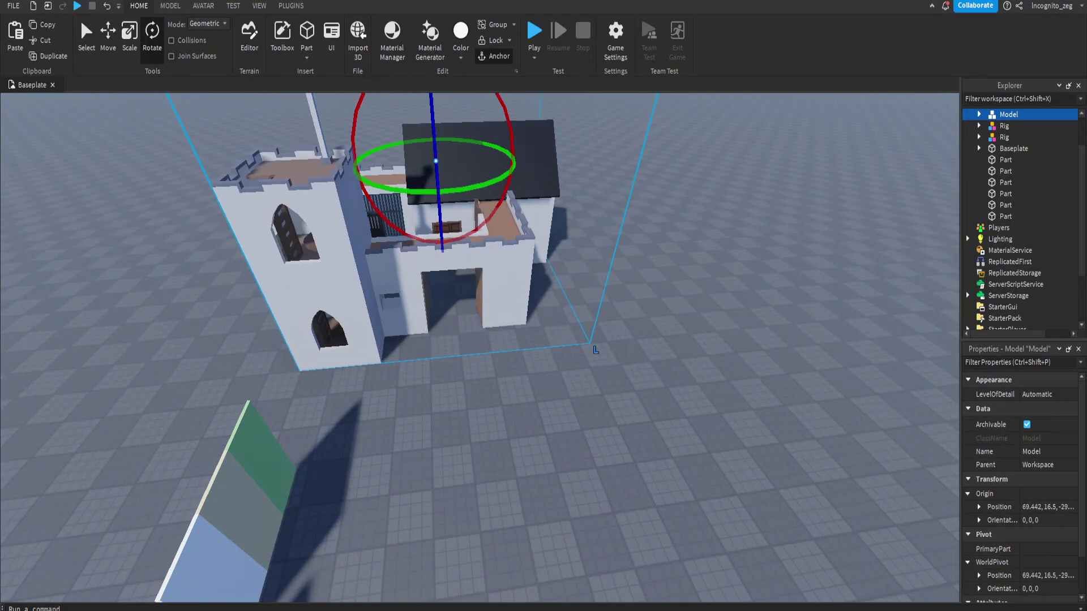
Step: Move the castle closer to the palette walls, to X 65.192
key(Escape)
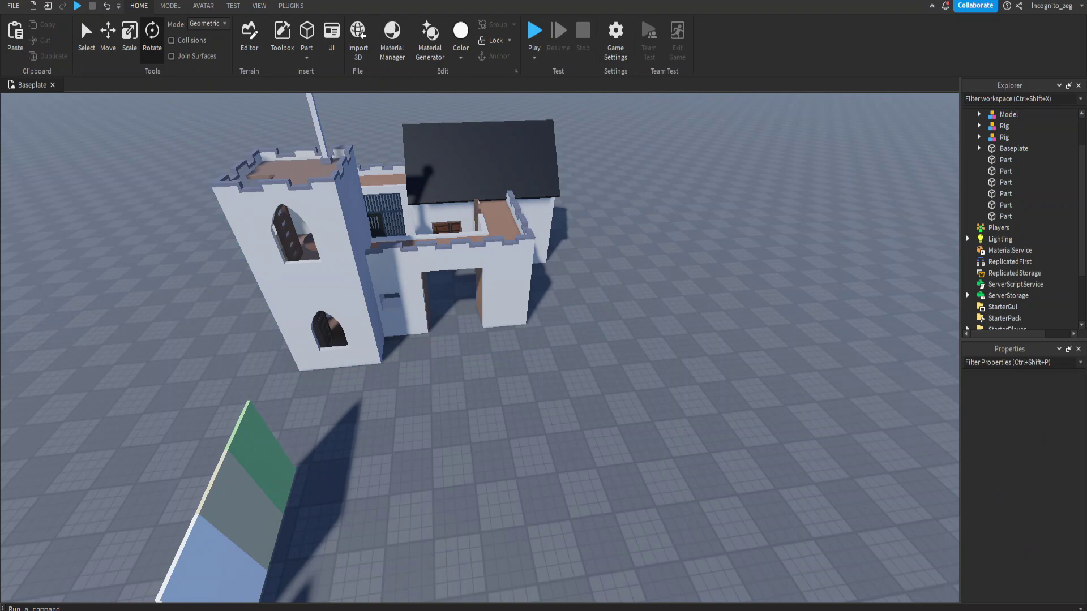
right_drag(480, 345, 430, 345)
drag(623, 170, 657, 185)
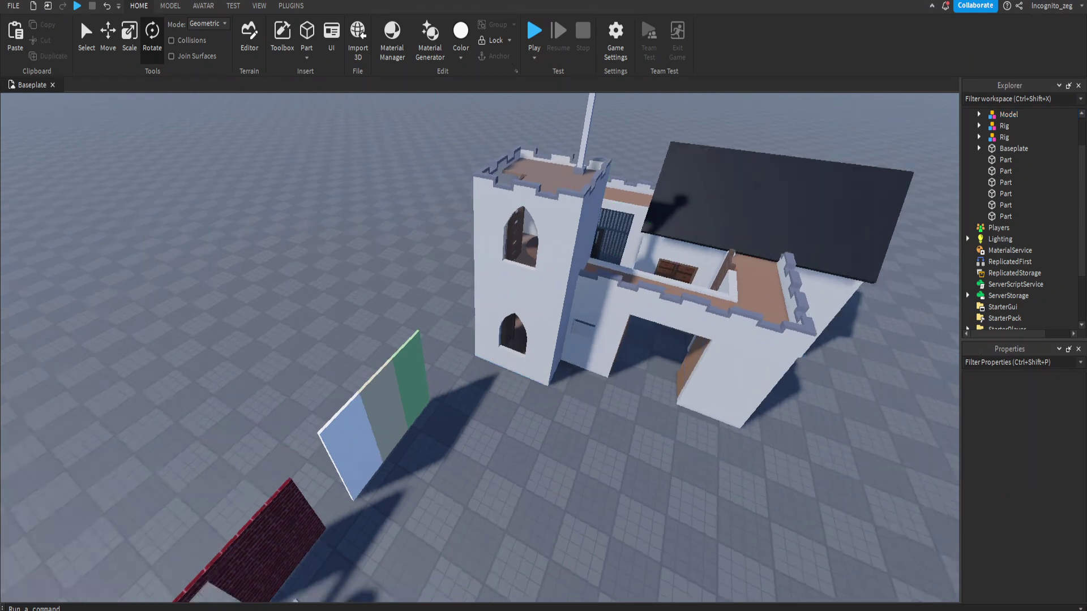